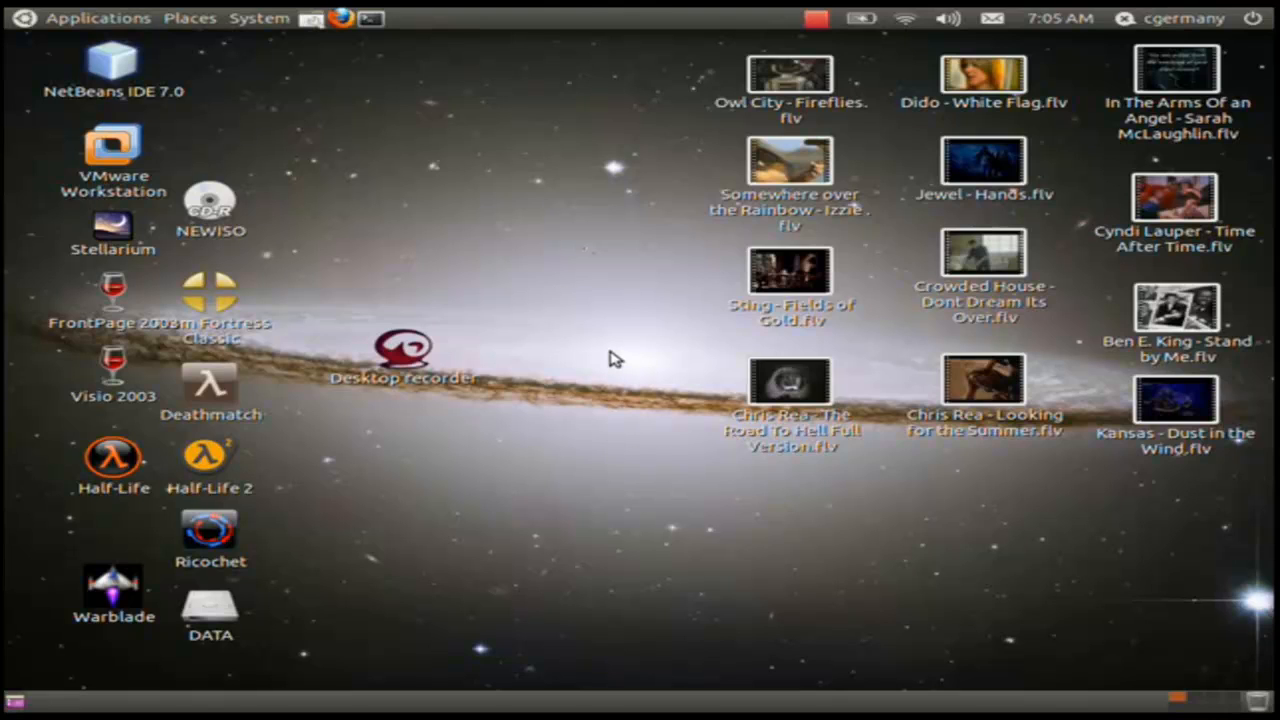
# Launch Synaptic Package Manager and authenticate by entering the administrator password.
pyautogui.click(260, 17)
pyautogui.moveTo(265, 62)
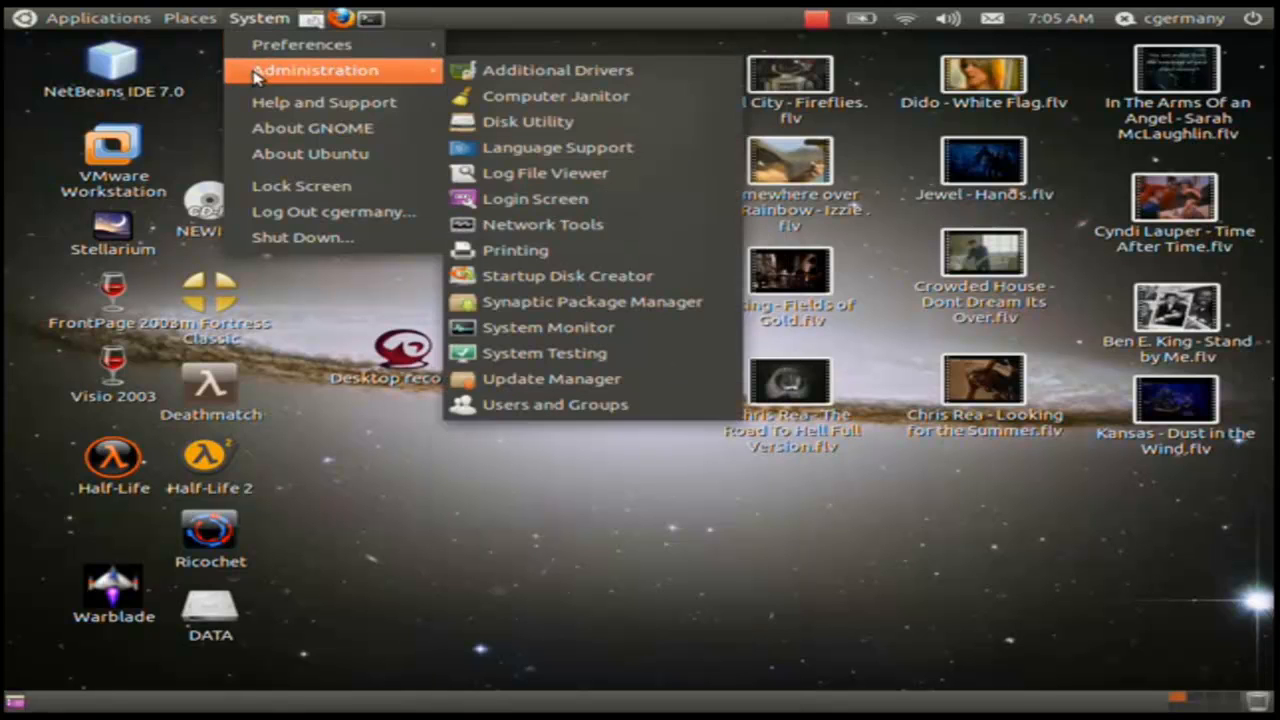
pyautogui.click(590, 302)
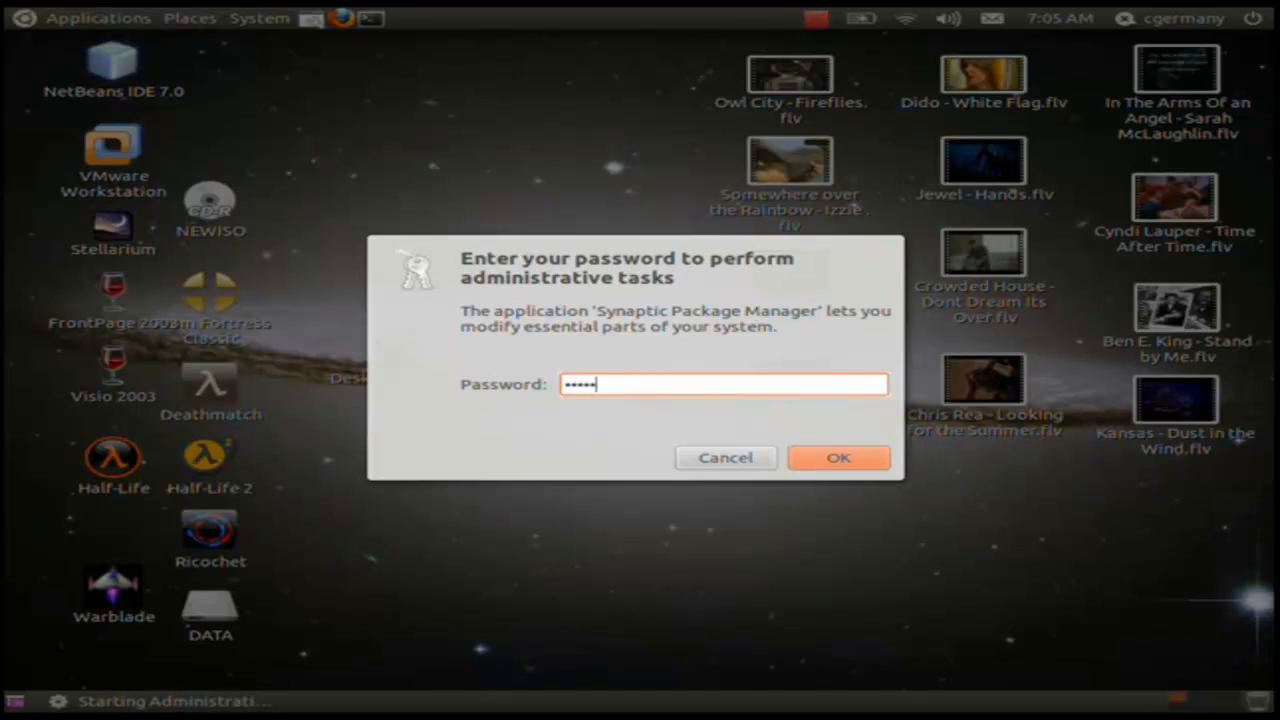
pyautogui.write('••')
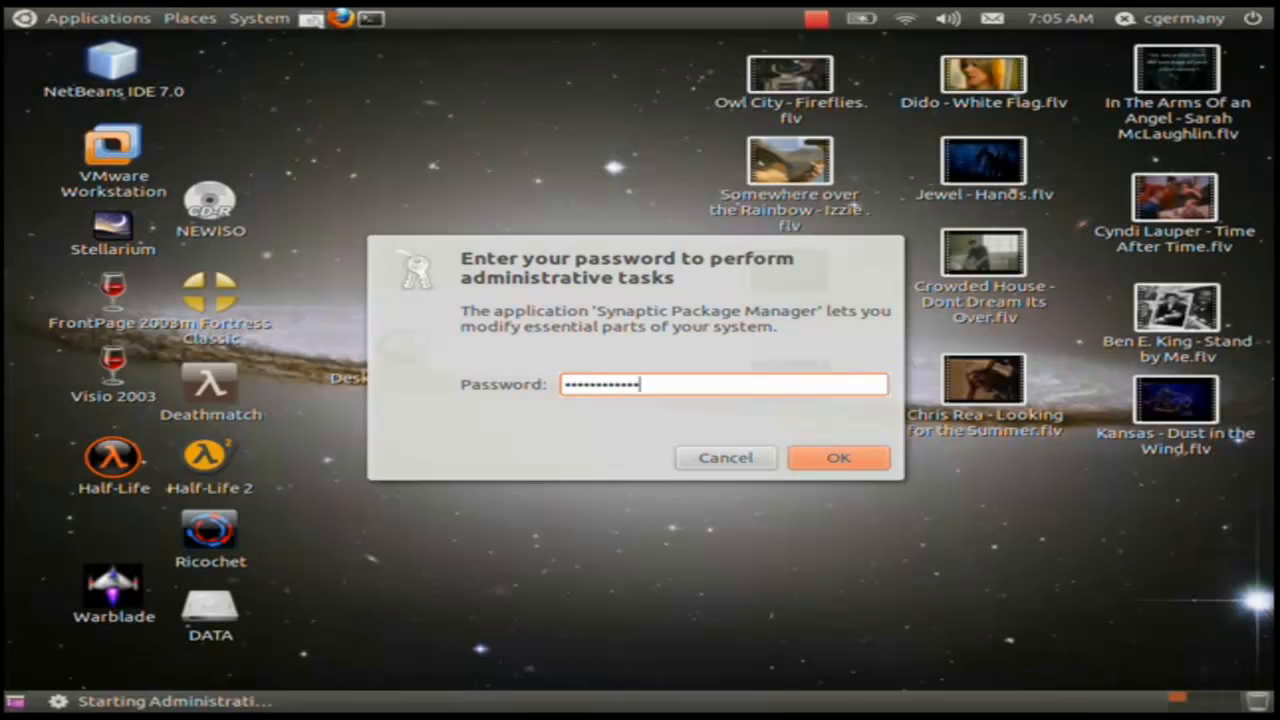
pyautogui.press('Return')
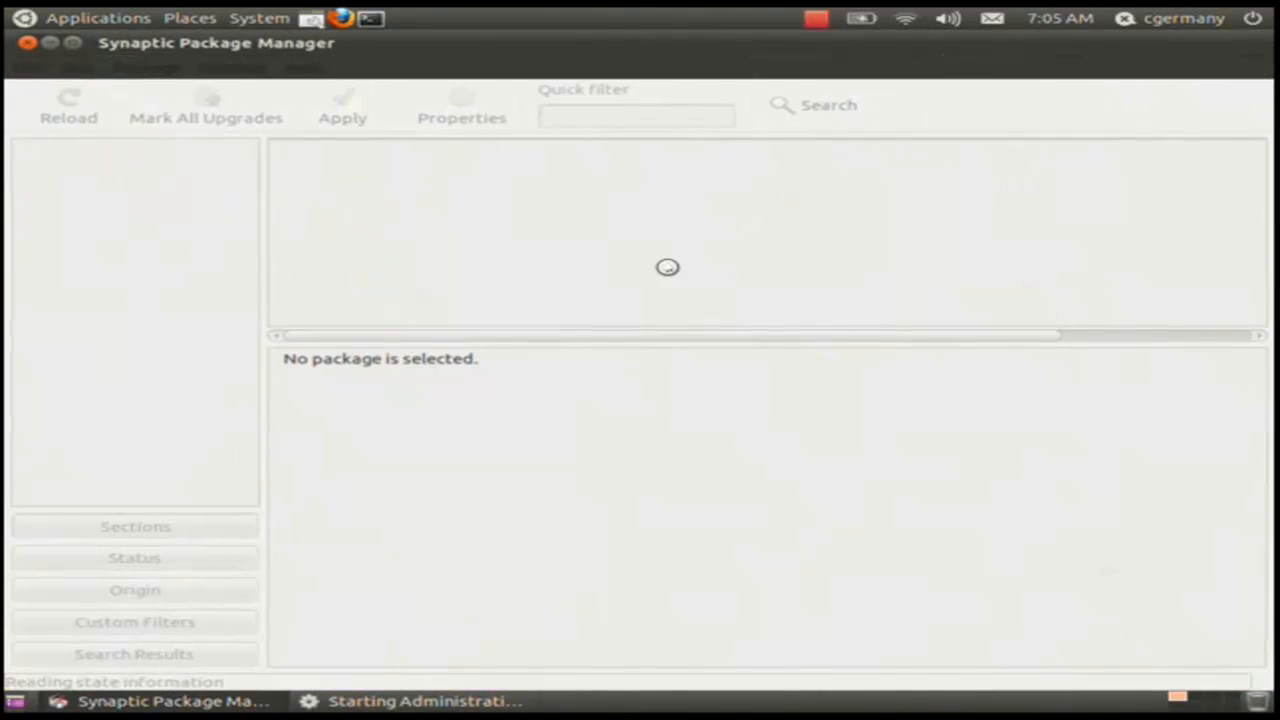
# Search the package descriptions and names for "compiz".
pyautogui.click(835, 106)
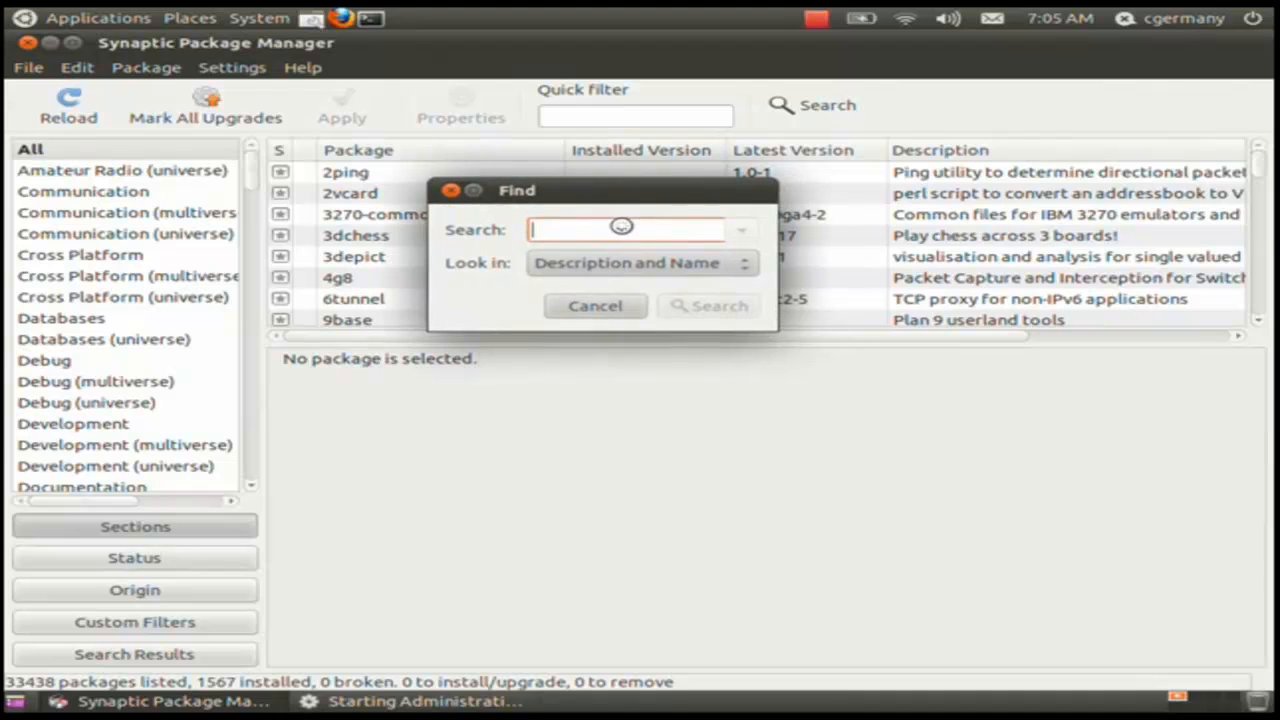
pyautogui.write('compiz')
pyautogui.press('Return')
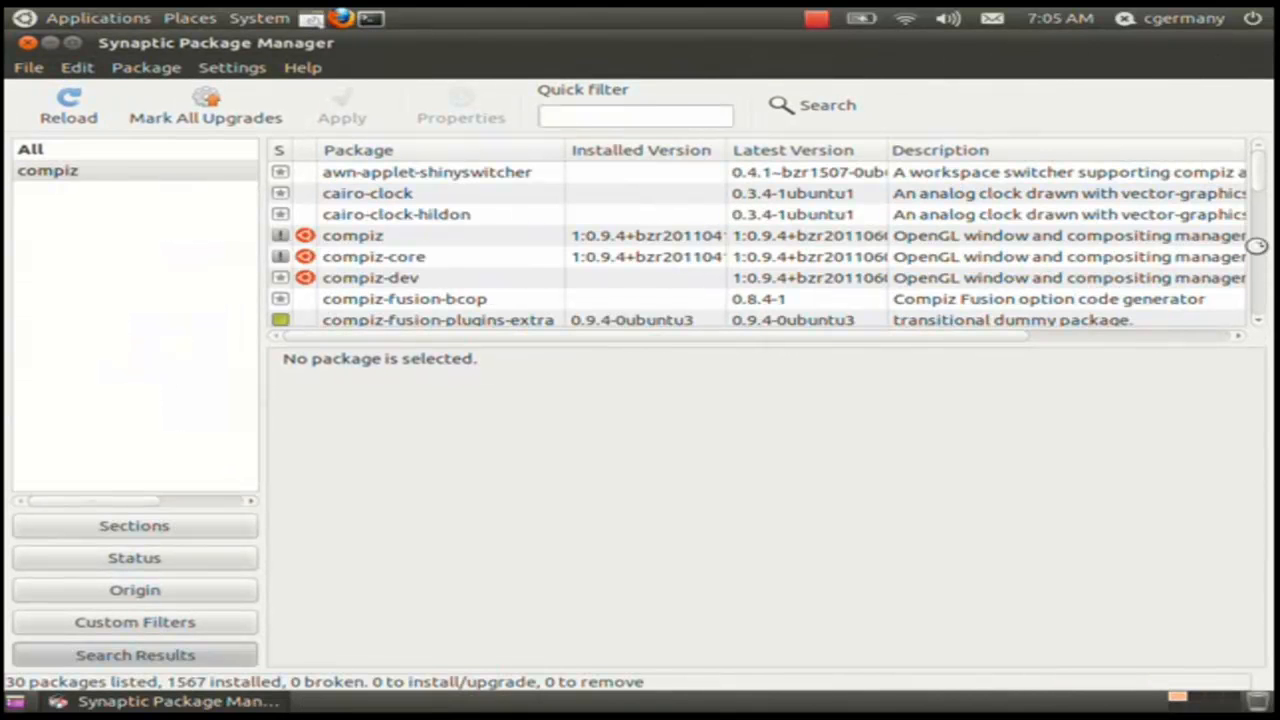
# Look through the compiz package list to check which packages are installed, then close the package manager.
pyautogui.moveTo(1257, 174); pyautogui.dragTo(777, 229)
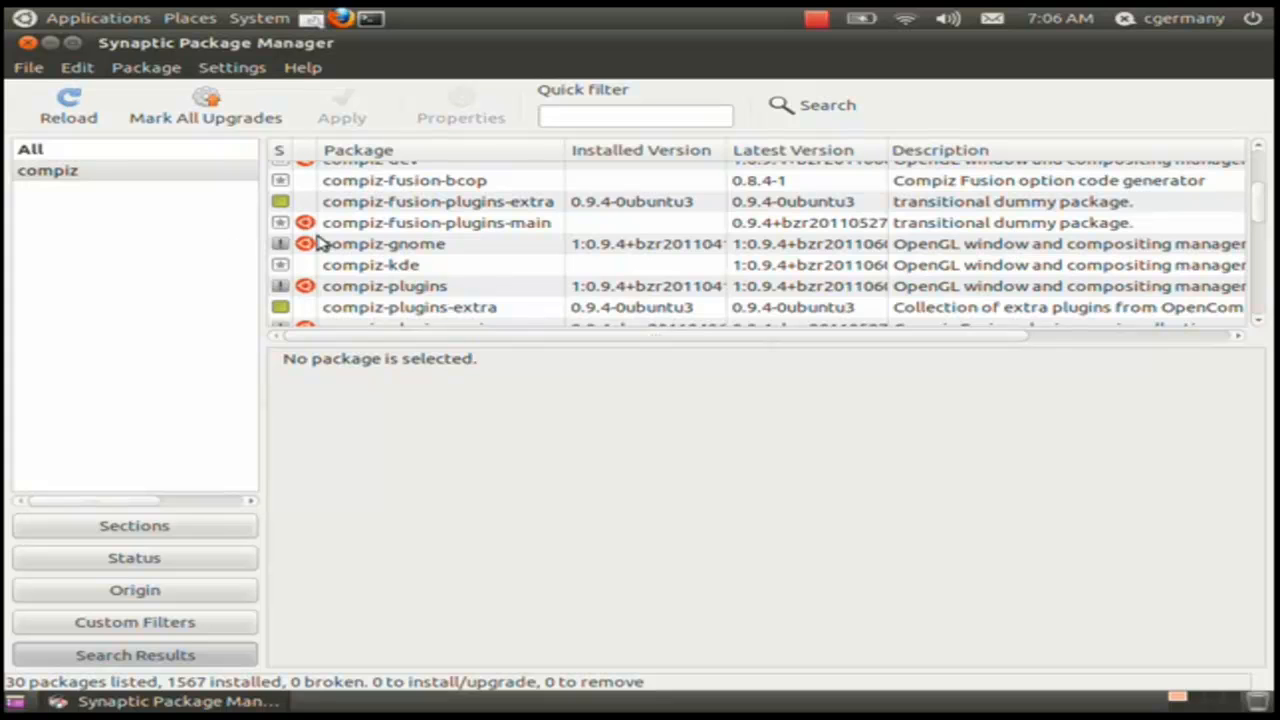
pyautogui.moveTo(1260, 210); pyautogui.dragTo(1263, 243)
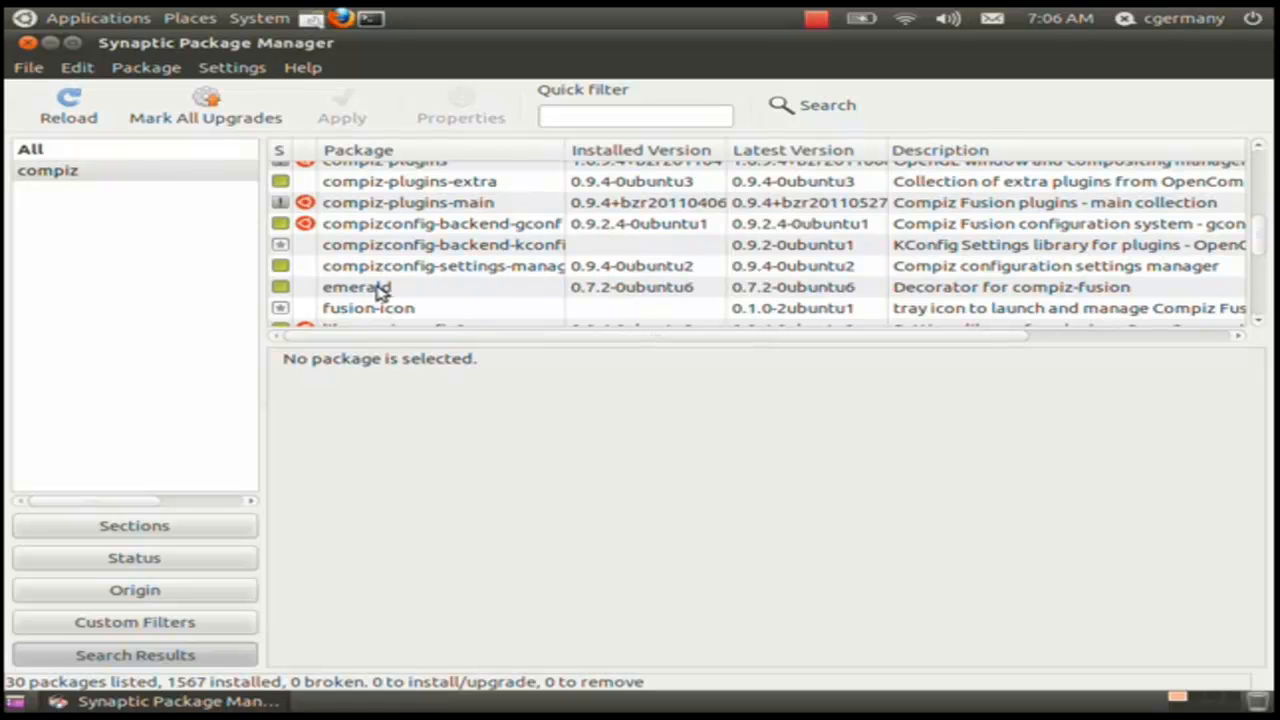
pyautogui.moveTo(1255, 240); pyautogui.dragTo(1249, 277)
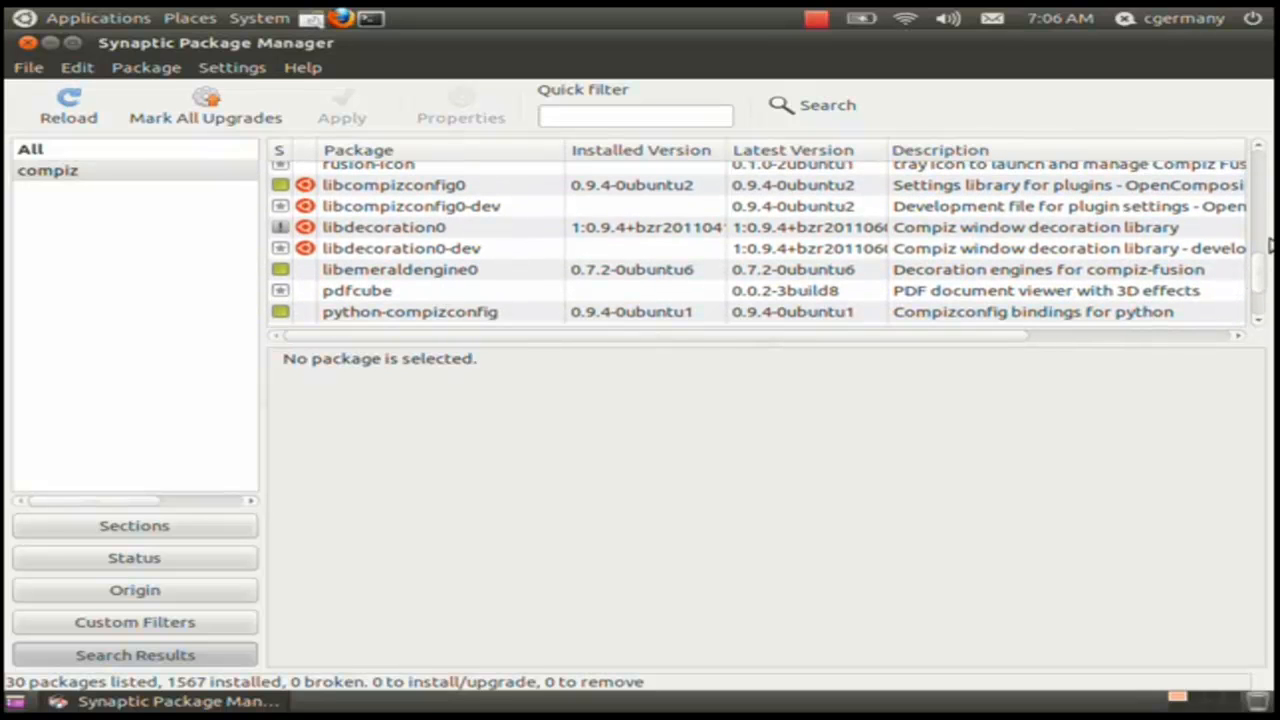
pyautogui.moveTo(1262, 261); pyautogui.dragTo(1254, 145)
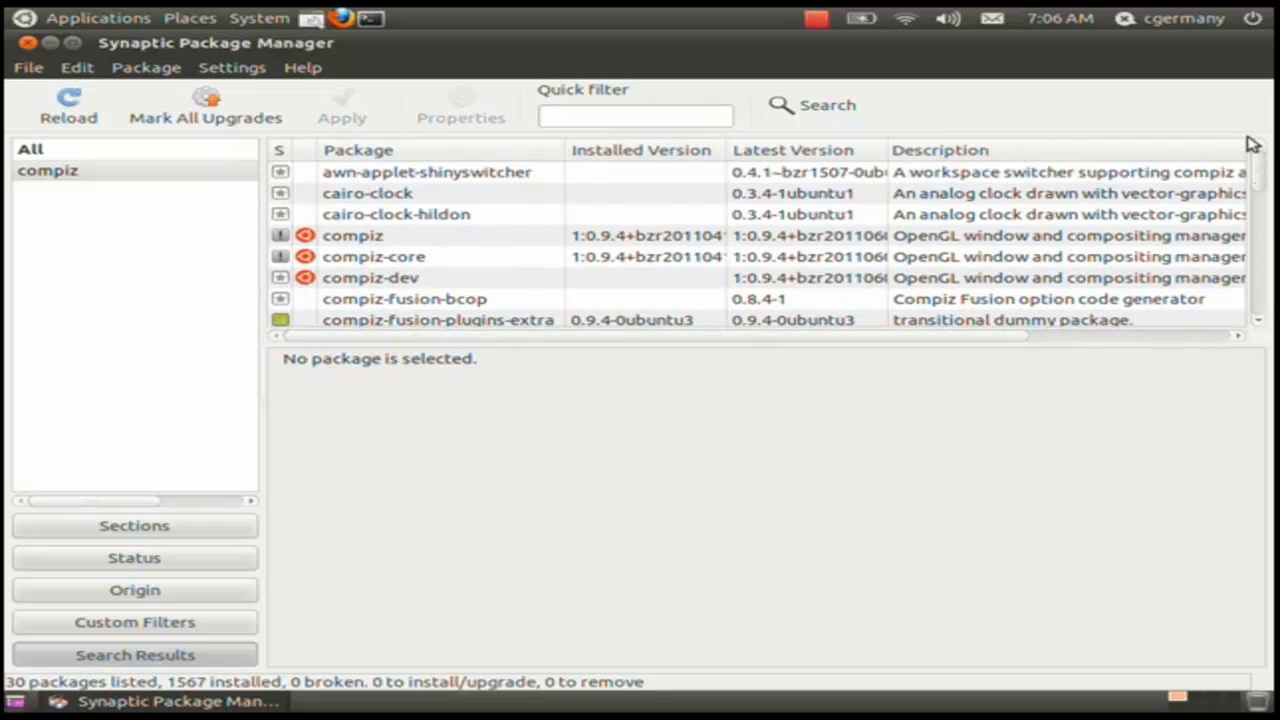
pyautogui.click(26, 44)
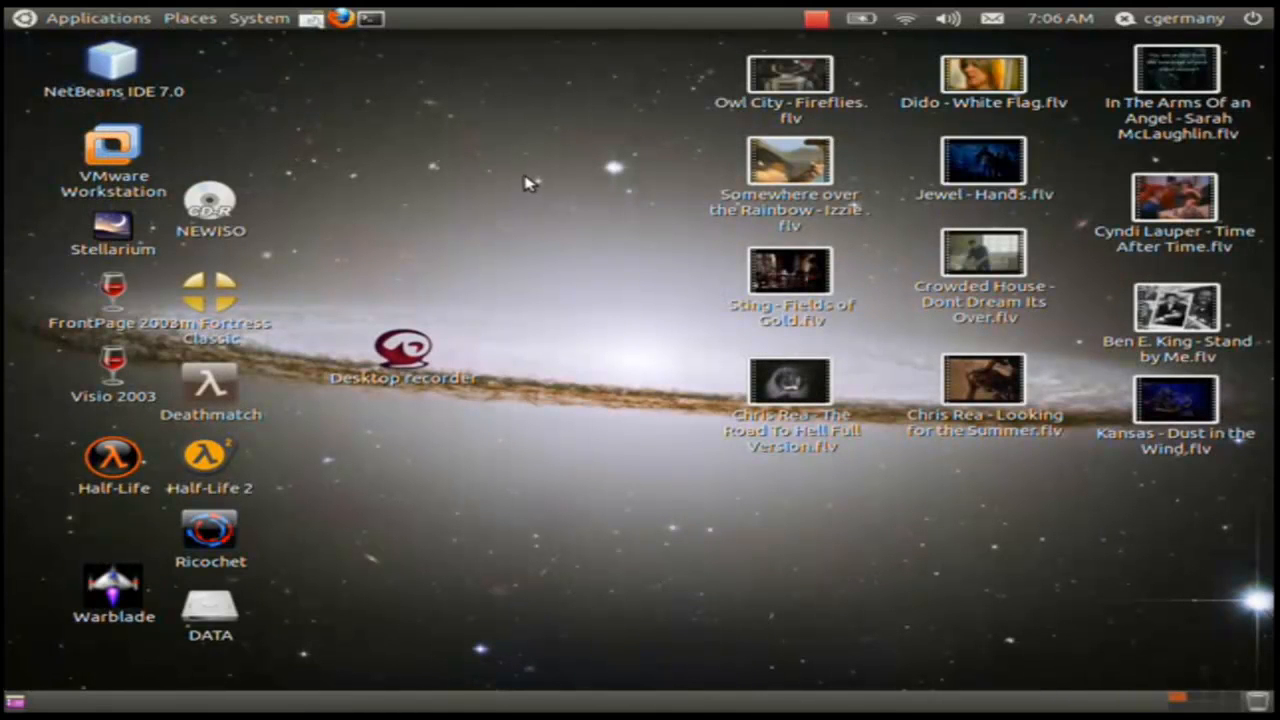
# Open CompizConfig Settings Manager and view the Desktop Size settings under General Options.
pyautogui.moveTo(528, 182); pyautogui.dragTo(210, 15)
pyautogui.click(311, 18)
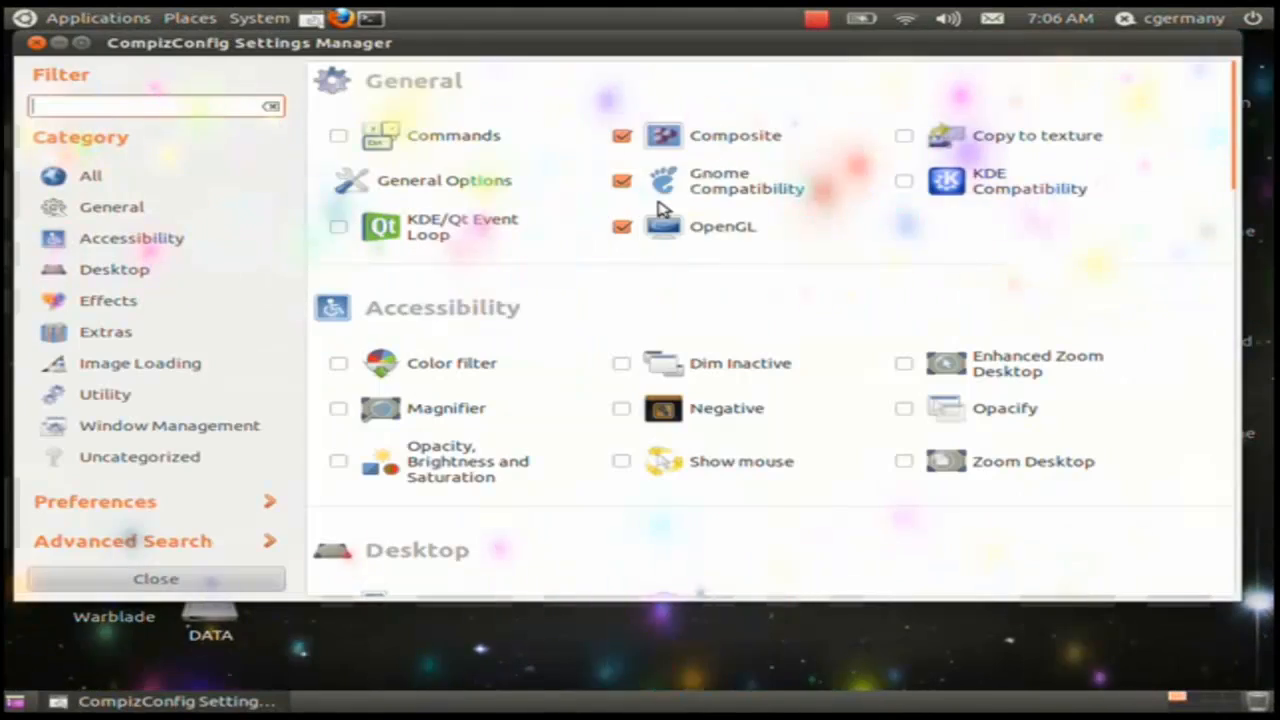
pyautogui.click(157, 206)
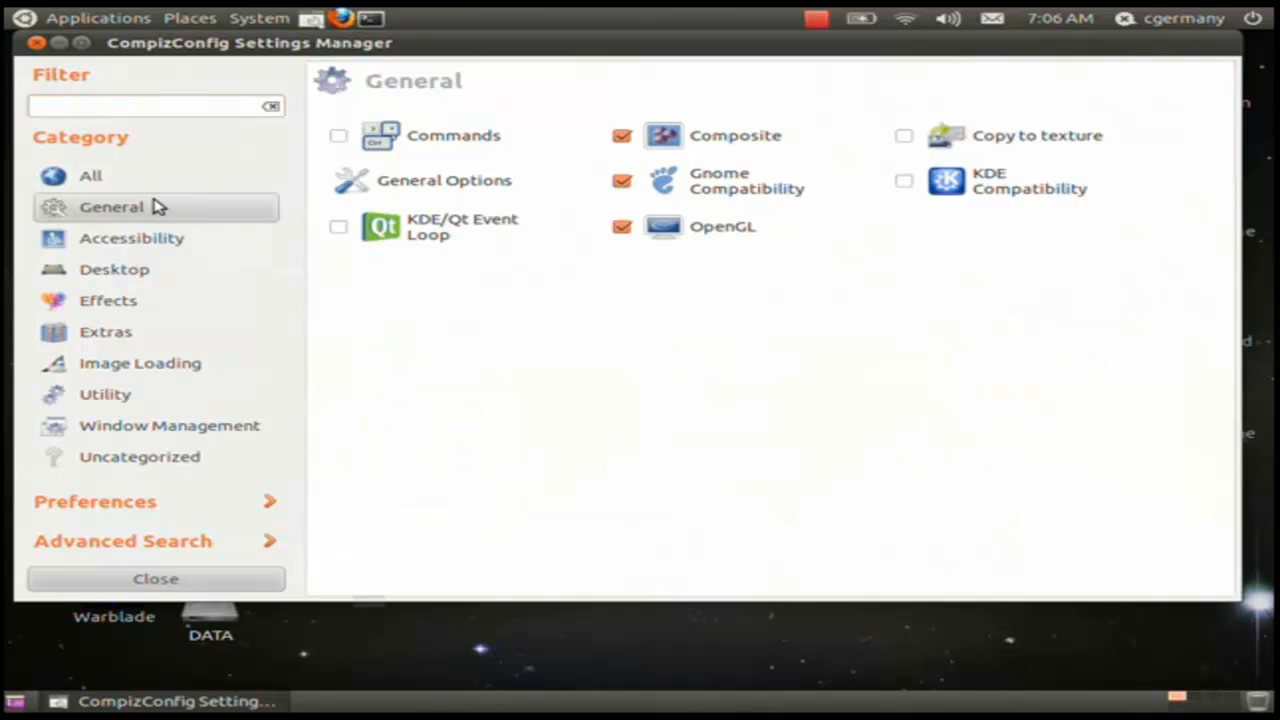
pyautogui.click(481, 191)
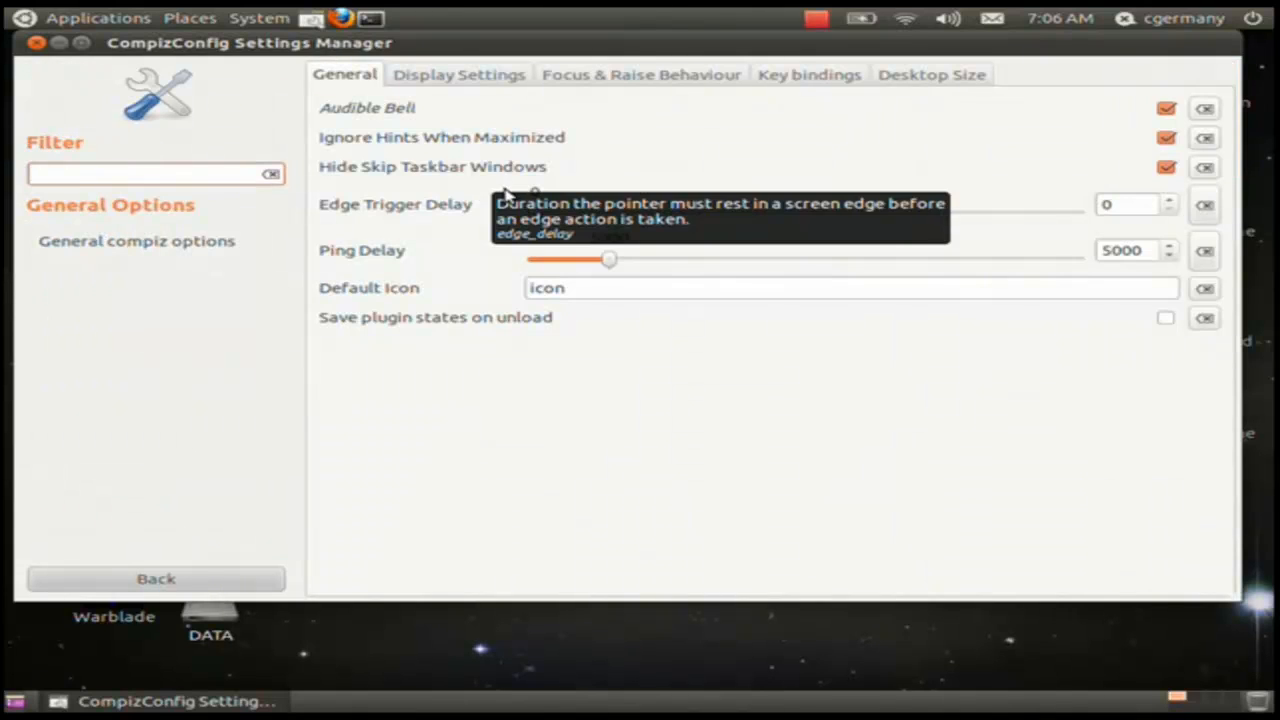
pyautogui.click(930, 75)
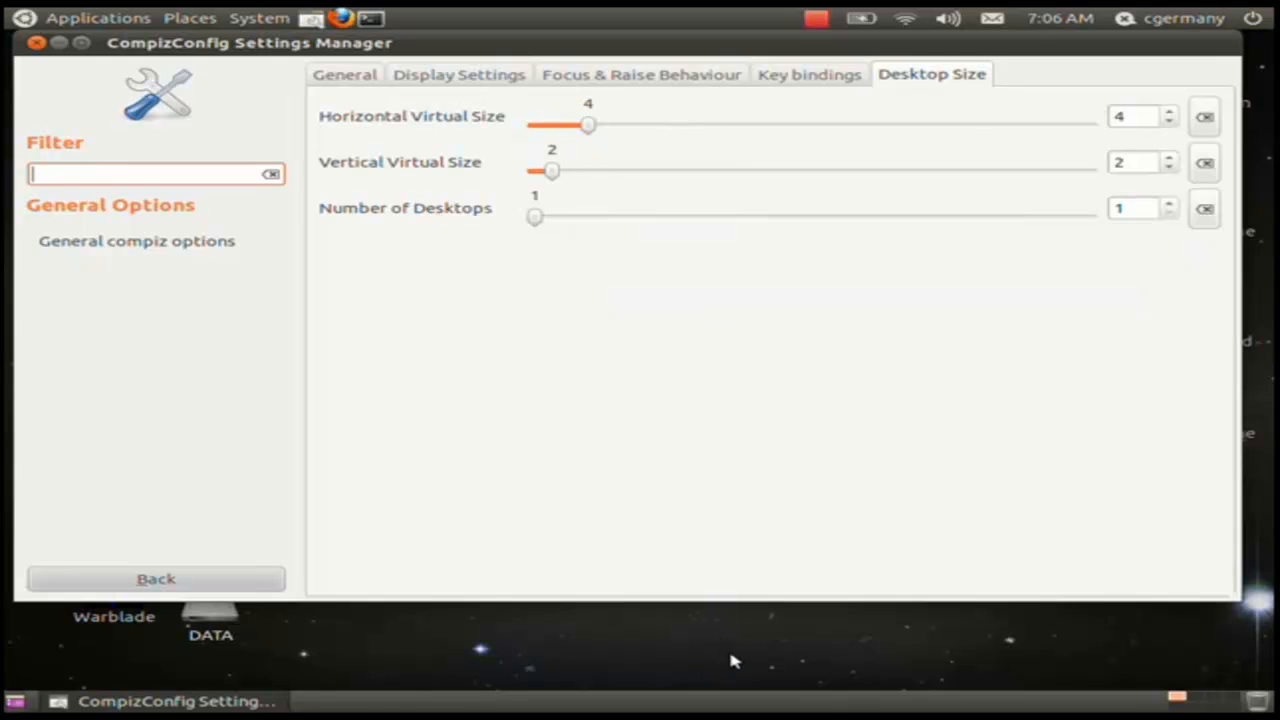
pyautogui.moveTo(731, 654); pyautogui.dragTo(660, 630)
# Return to the plugin overview and review the enabled plugins in the Desktop and Effects categories.
pyautogui.click(196, 579)
pyautogui.click(137, 271)
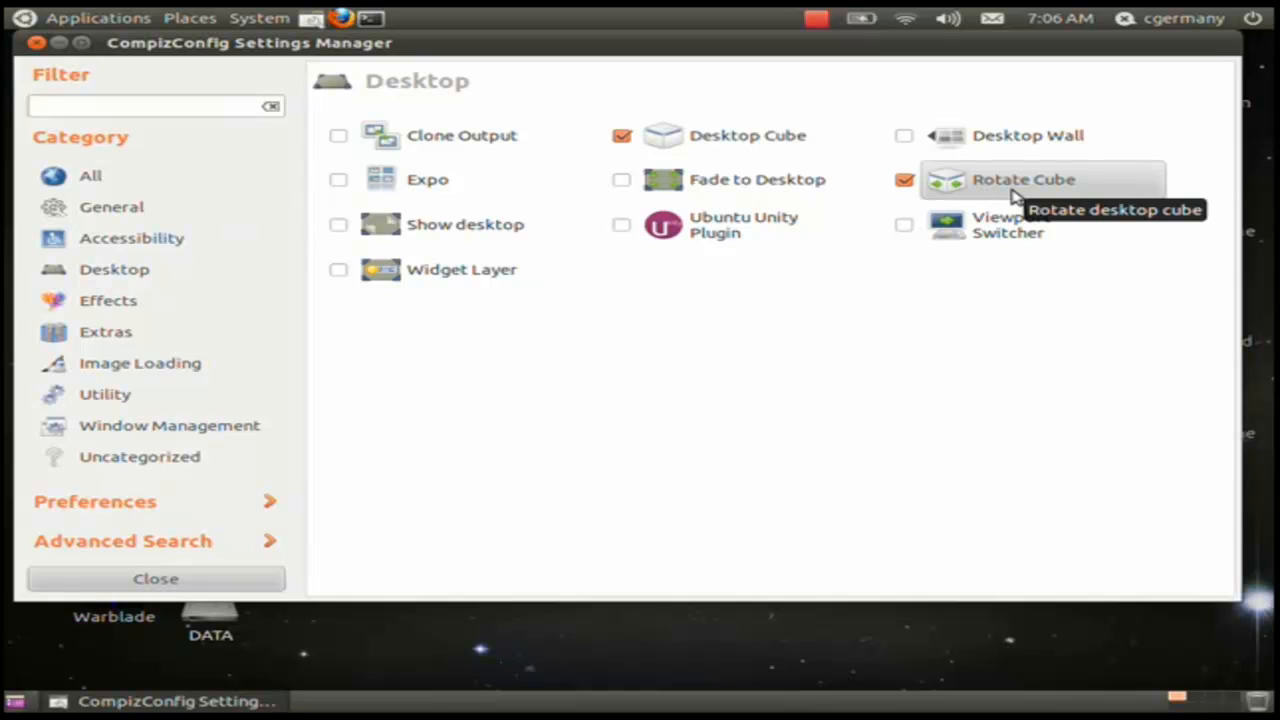
pyautogui.click(80, 310)
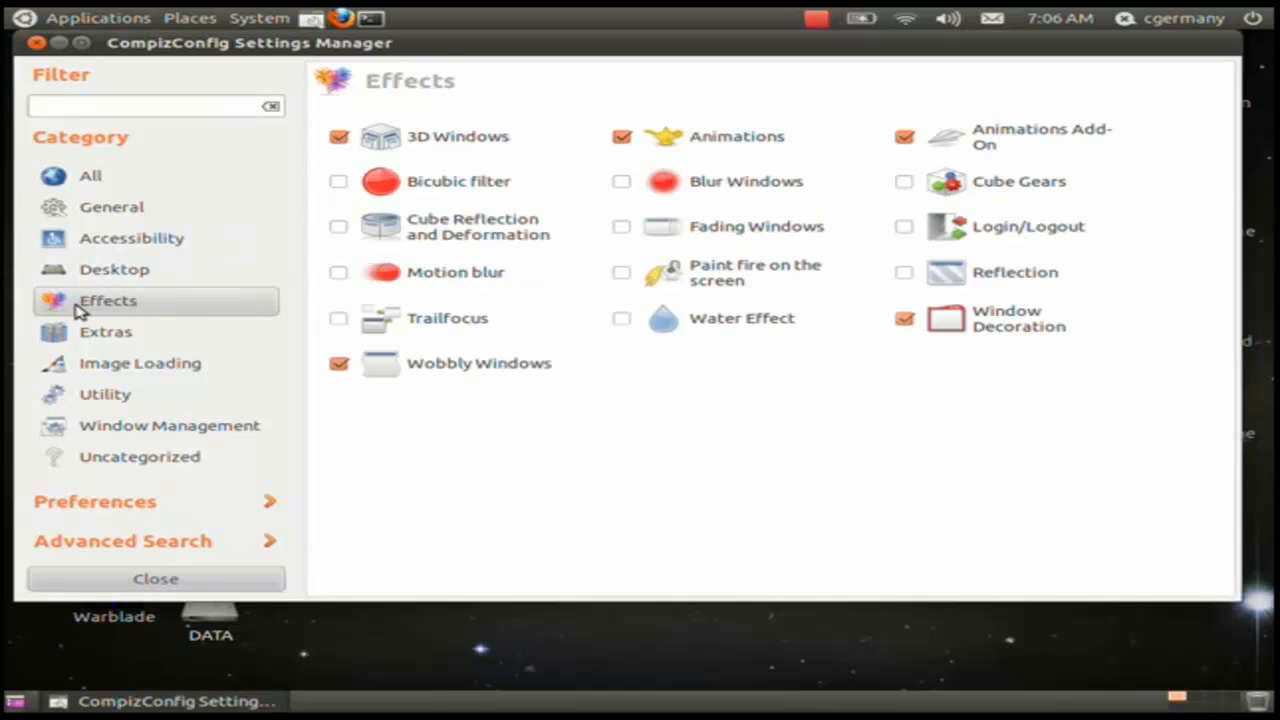
# View the Animations plugin's open-window effects and open the Random entry for editing, then dismiss it unchanged.
pyautogui.click(724, 144)
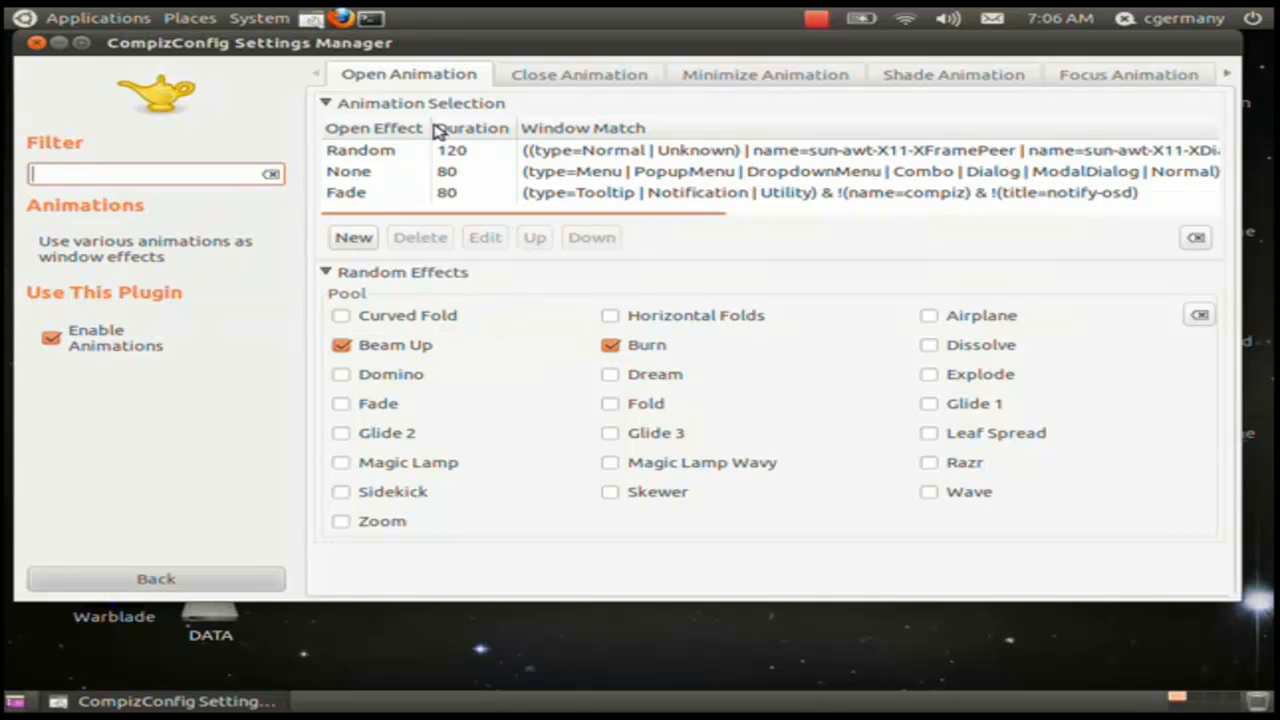
pyautogui.click(409, 153)
pyautogui.click(497, 246)
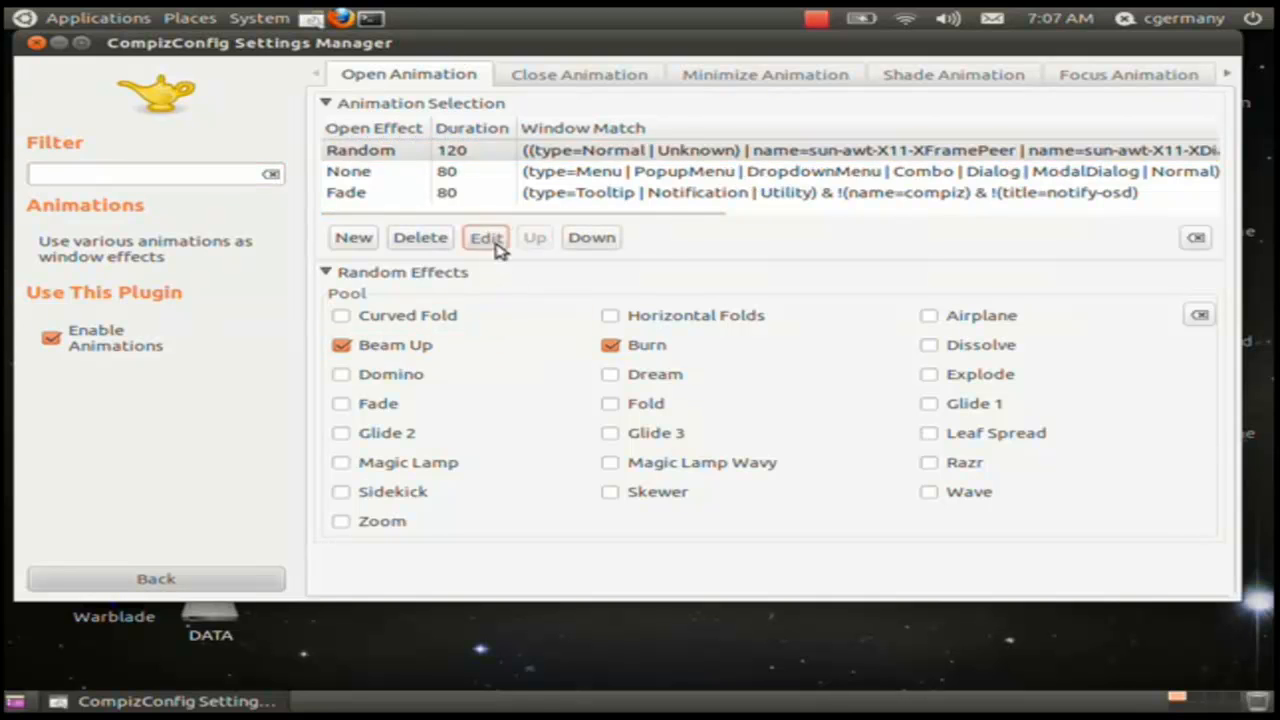
pyautogui.click(558, 216)
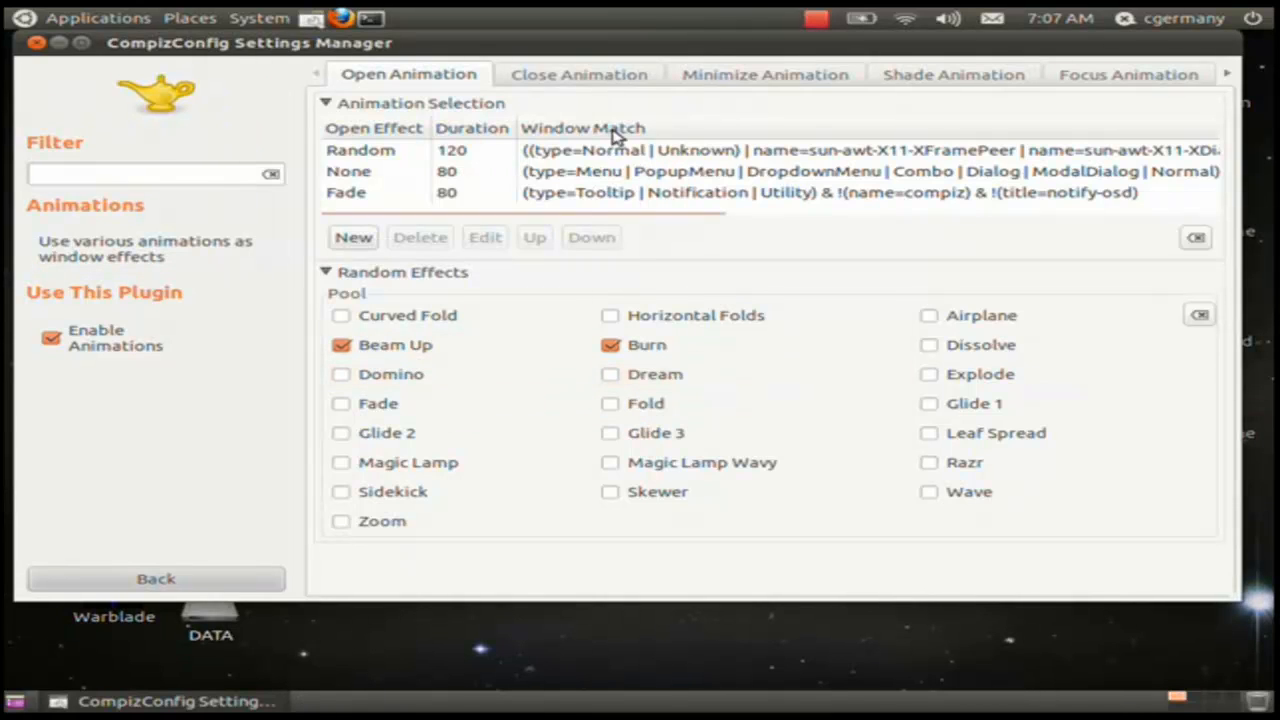
# Review the close, minimize, shade and focus animation settings, then return to the Effects list.
pyautogui.click(622, 78)
pyautogui.click(743, 80)
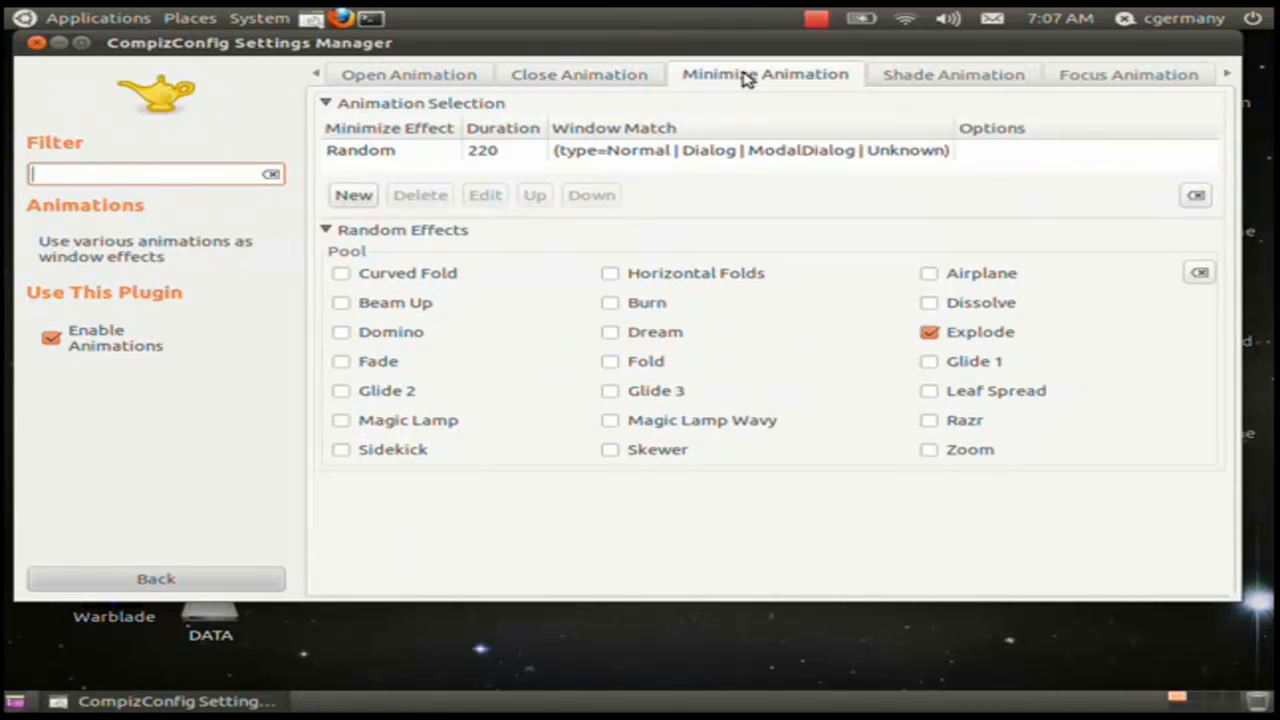
pyautogui.click(912, 77)
pyautogui.click(1138, 79)
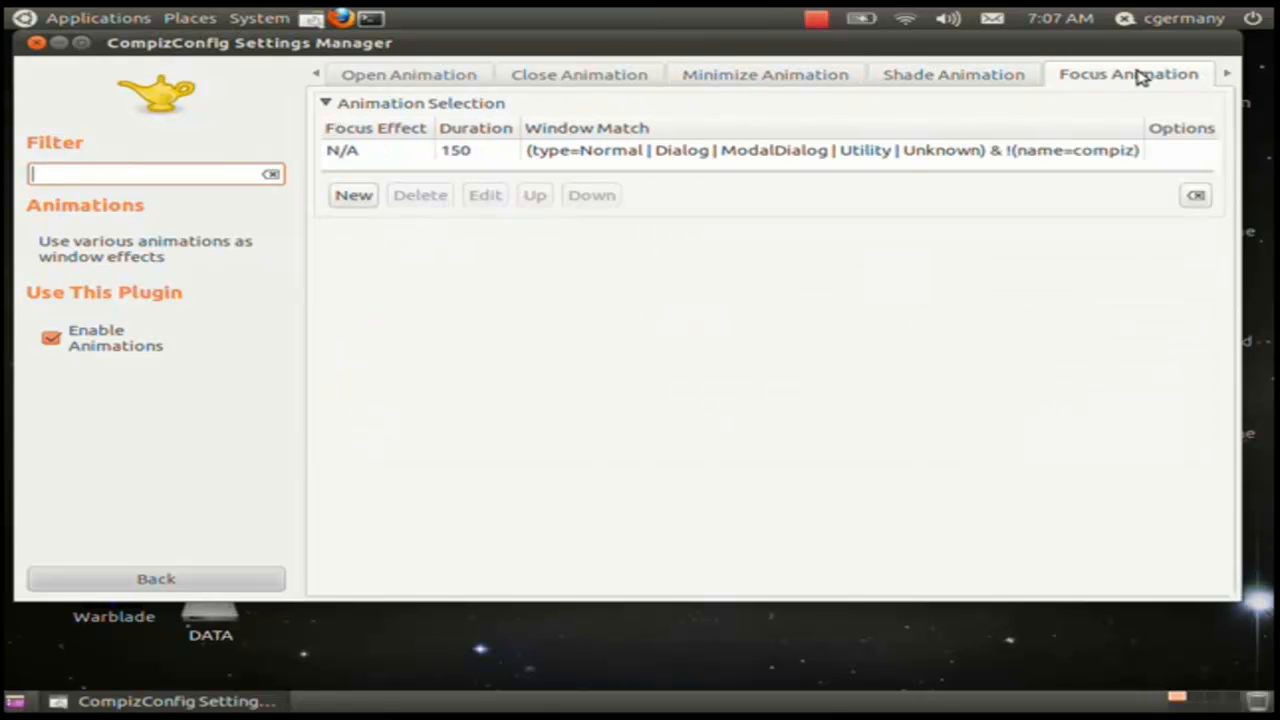
pyautogui.click(183, 584)
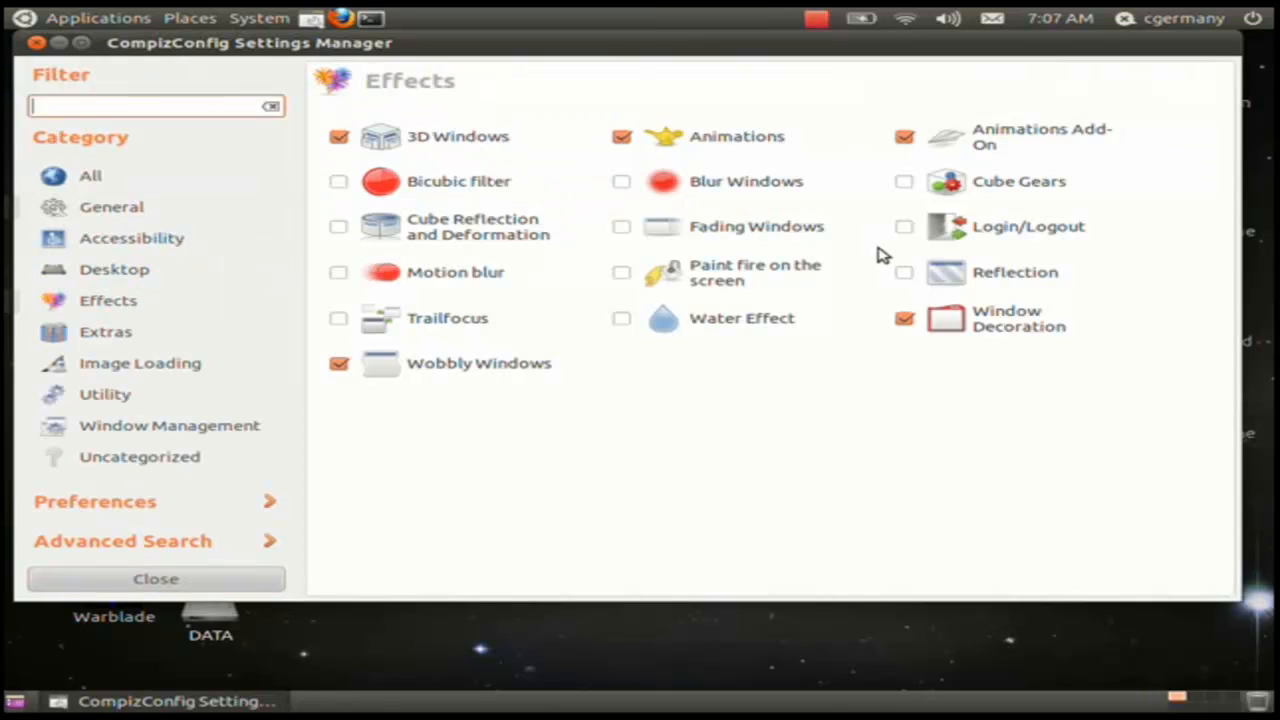
# Examine the Burn effect's fire settings in Animations Add-On, then return to the Effects list.
pyautogui.click(1048, 148)
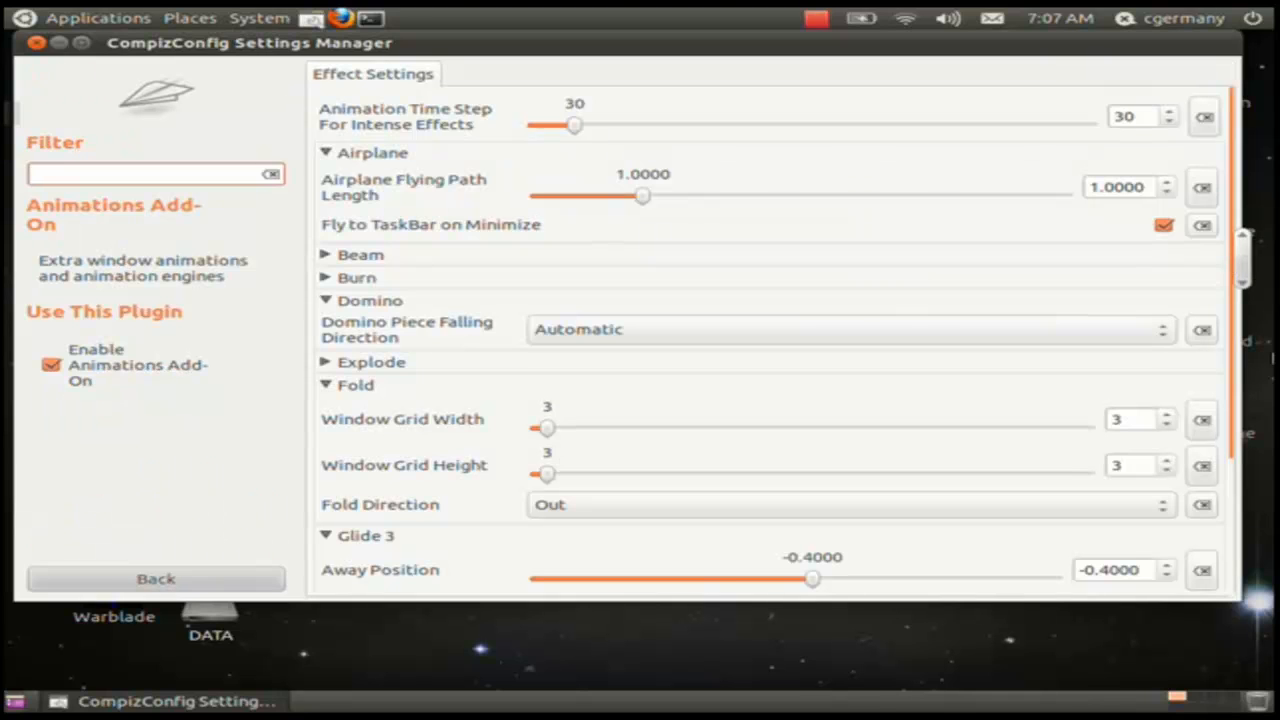
pyautogui.scroll(-1, 1241, 287)
pyautogui.scroll(-1, 1241, 290)
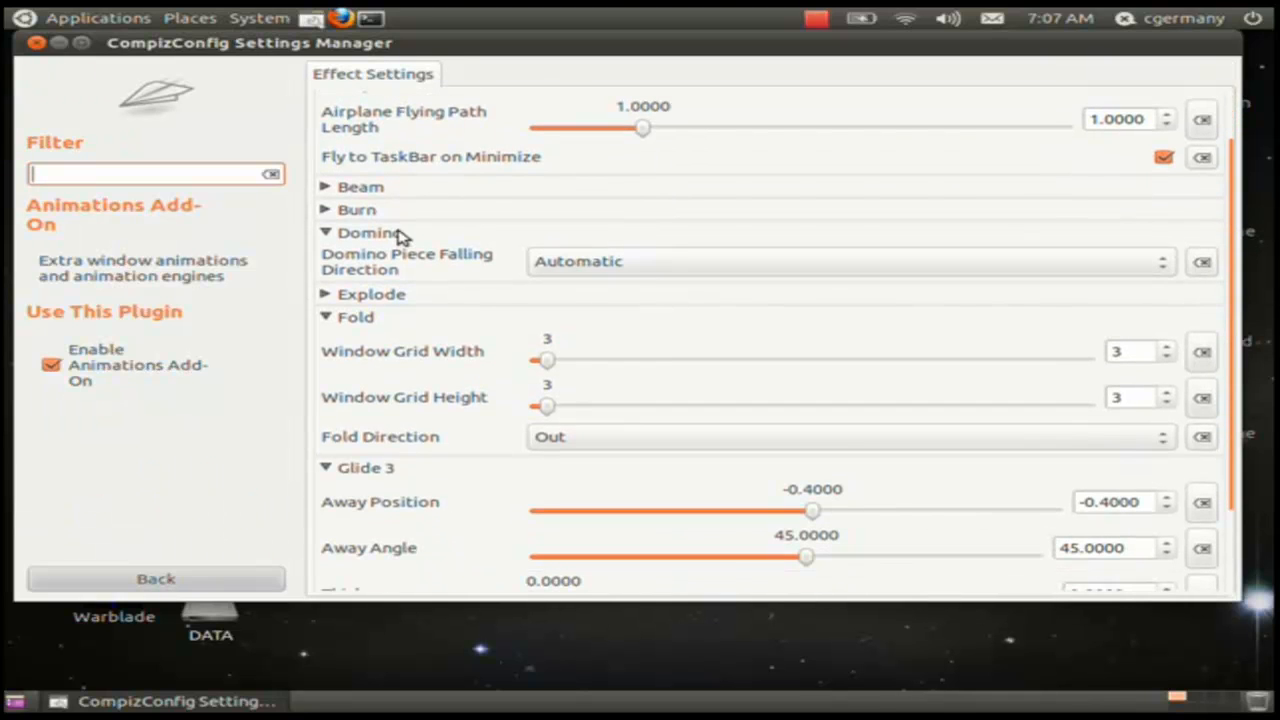
pyautogui.click(330, 210)
pyautogui.scroll(-3, 1245, 268)
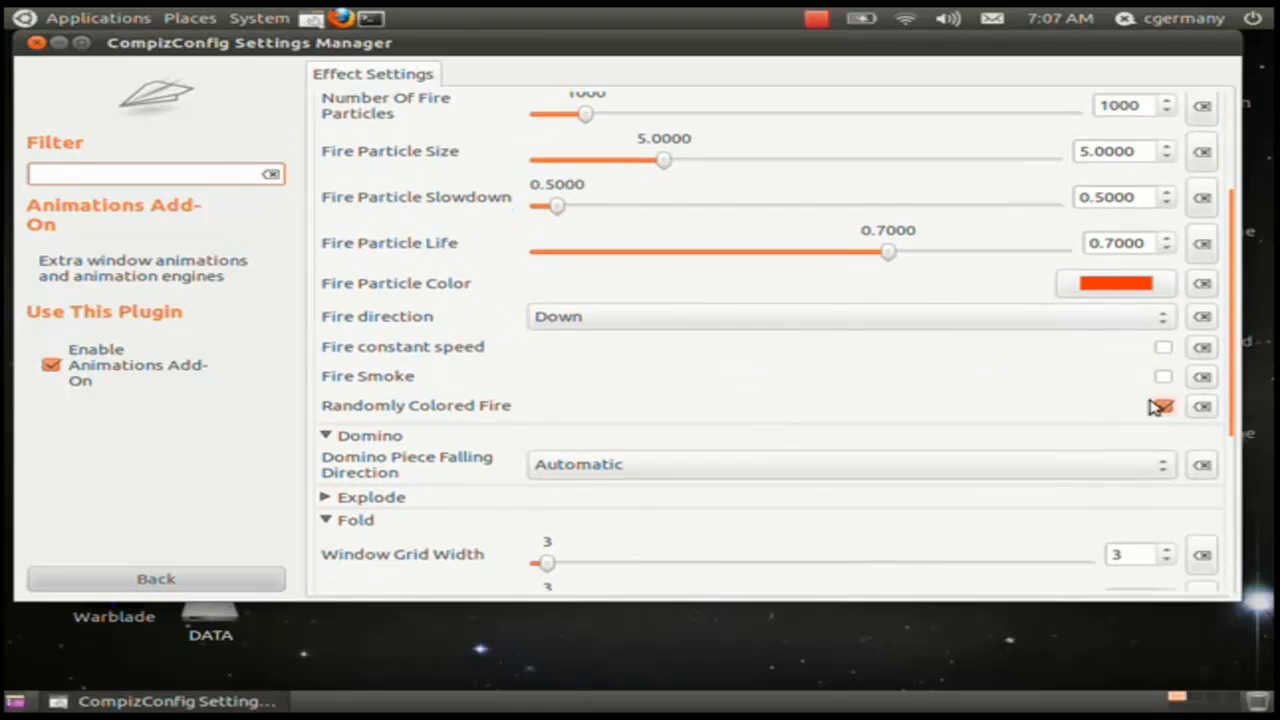
pyautogui.click(155, 580)
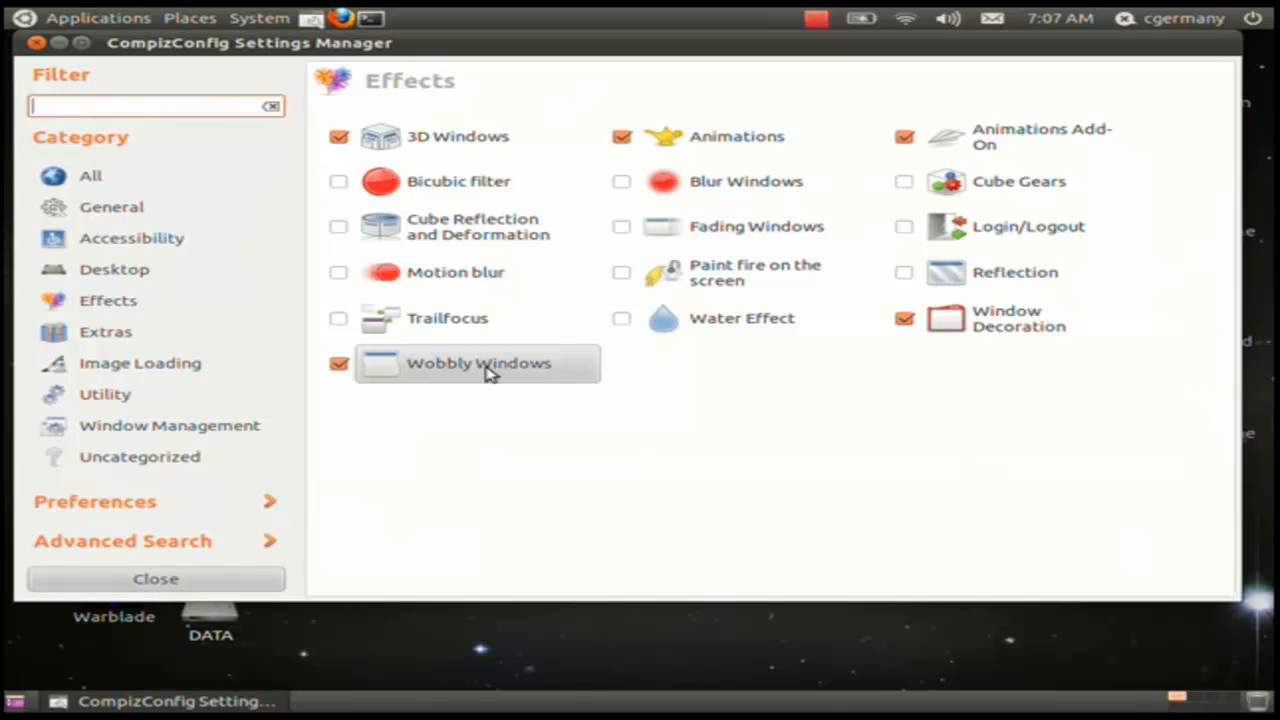
# Move the CompizConfig window slightly to demonstrate the Wobbly Windows effect.
pyautogui.moveTo(694, 83); pyautogui.dragTo(737, 73)
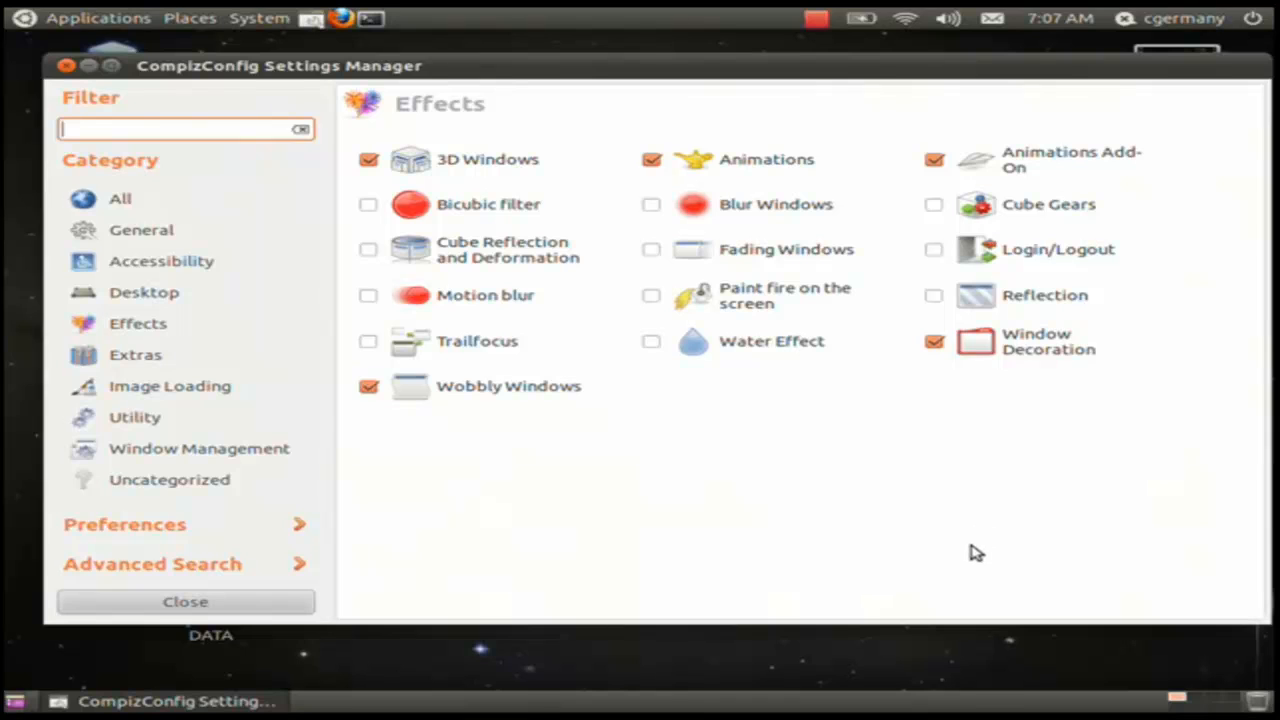
pyautogui.click(775, 674)
pyautogui.click(1080, 428)
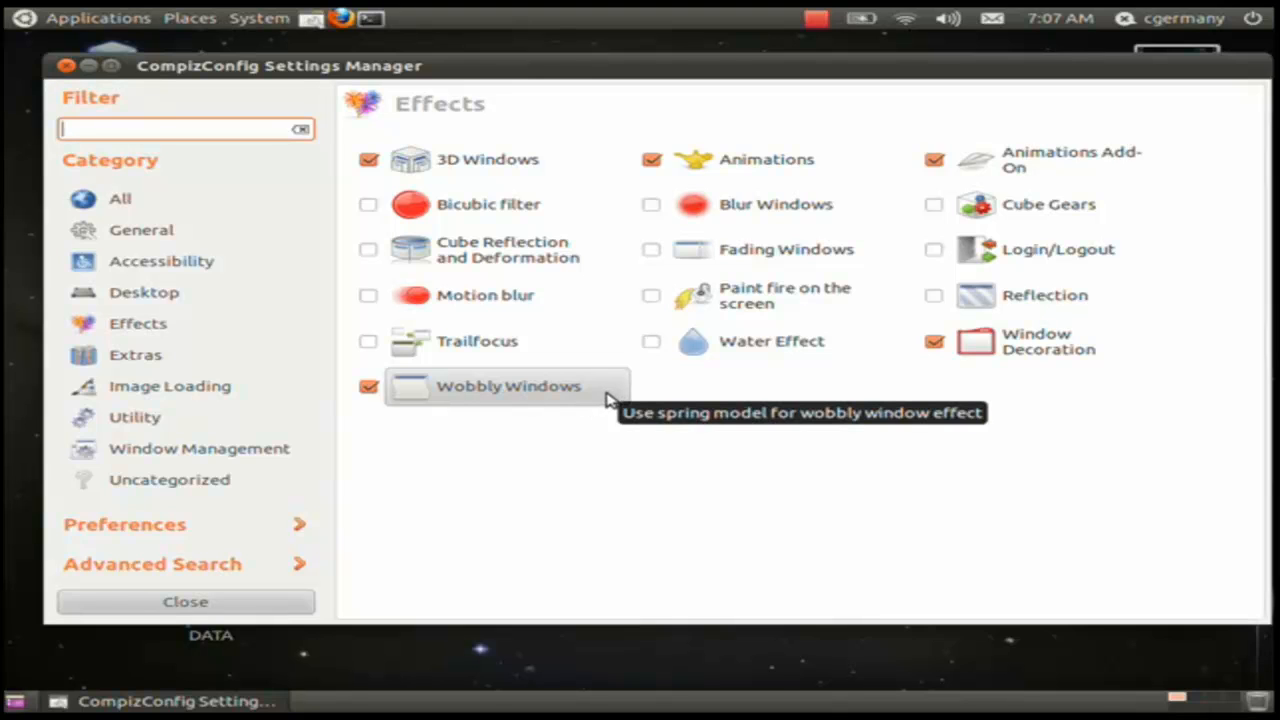
# Show the Window Management plugins, then move and resize the CompizConfig window to demonstrate Move Window and Resize Window.
pyautogui.click(277, 461)
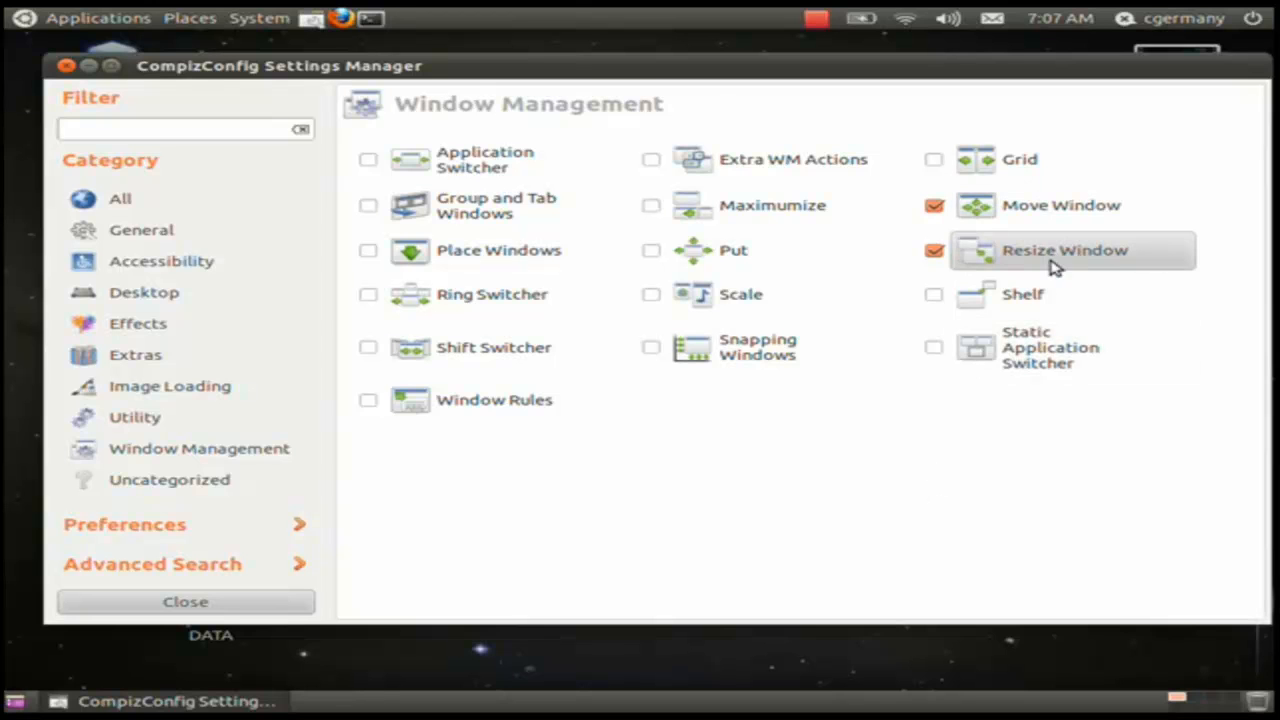
pyautogui.moveTo(708, 68); pyautogui.dragTo(807, 262)
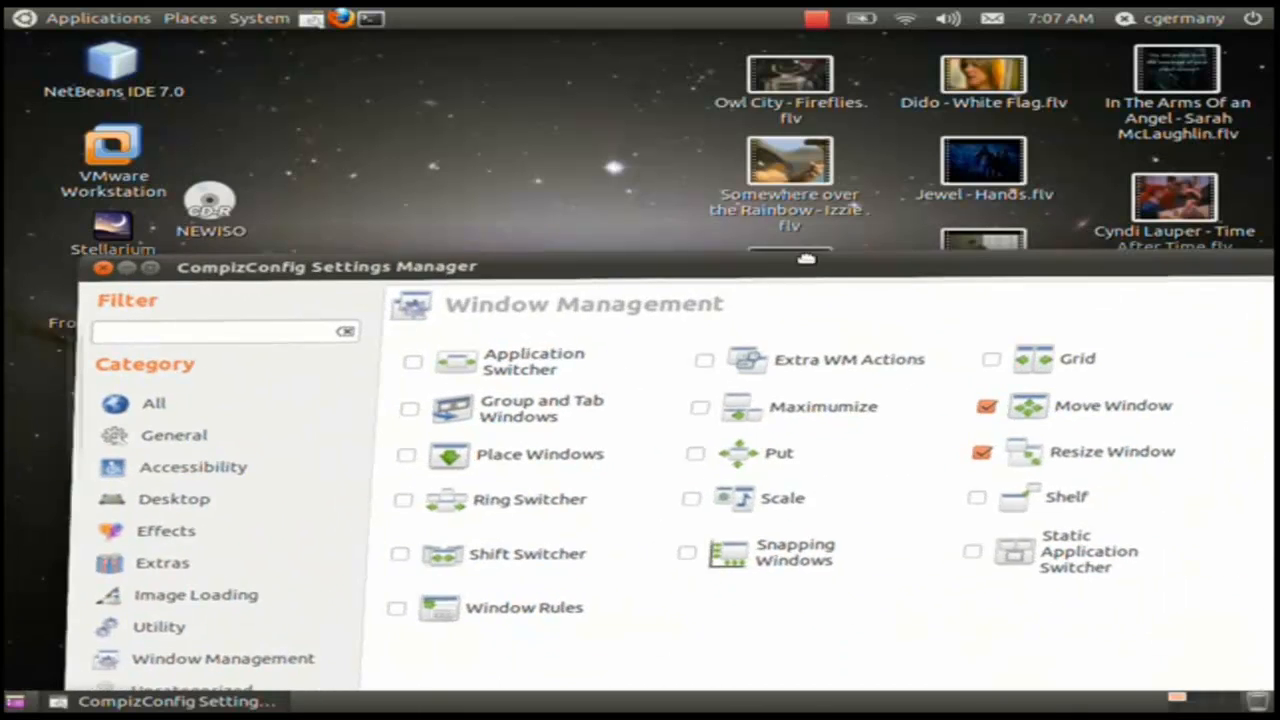
pyautogui.moveTo(148, 253); pyautogui.dragTo(437, 382)
pyautogui.moveTo(470, 262); pyautogui.dragTo(383, 105)
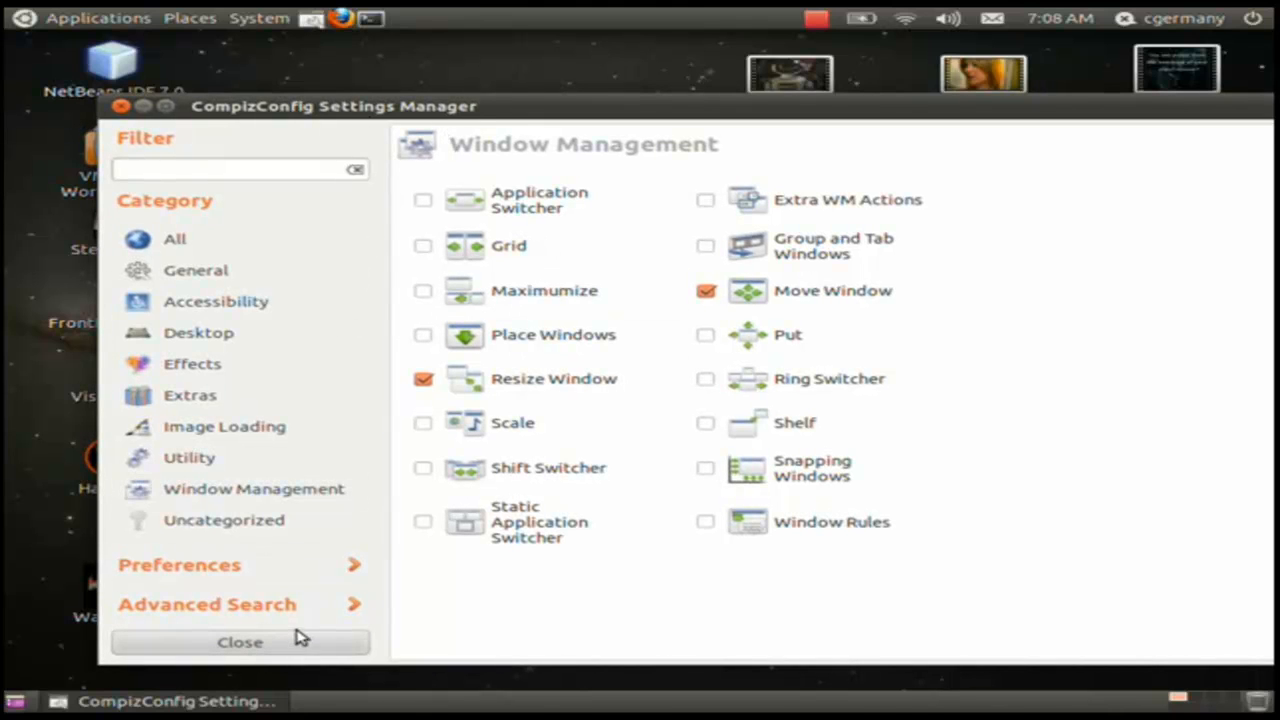
# Close CompizConfig Settings Manager and return to the empty desktop.
pyautogui.click(297, 640)
pyautogui.moveTo(652, 579); pyautogui.dragTo(610, 595)
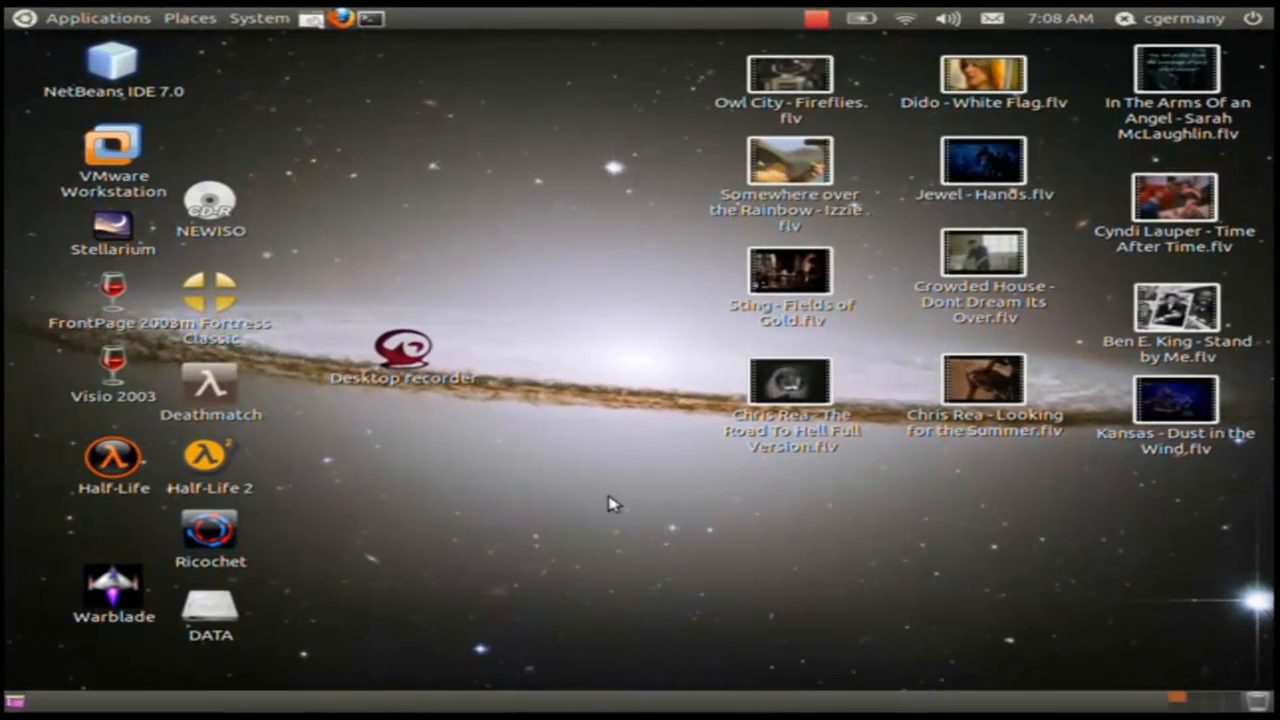
pyautogui.moveTo(669, 529); pyautogui.dragTo(745, 400)
# Open Firefox and load the bookmarked Yahoo! search results for "ubuntu 11.04 compiz unity crash".
pyautogui.click(341, 18)
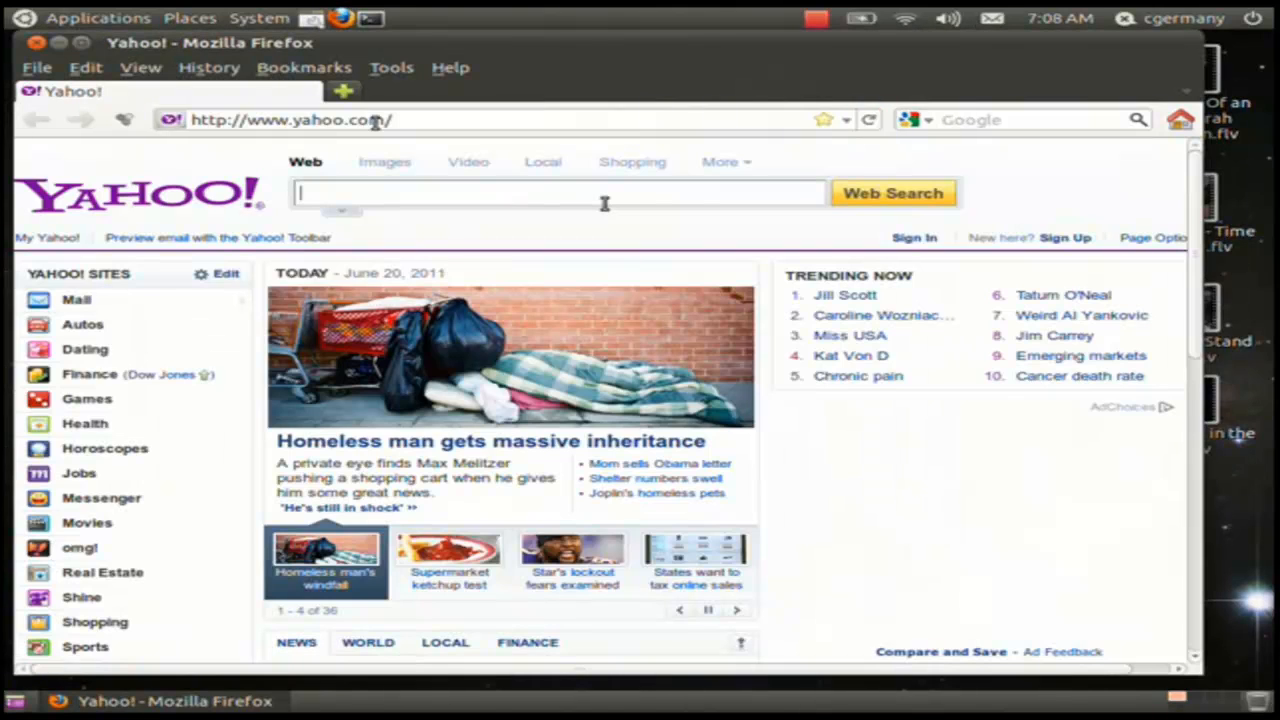
pyautogui.click(303, 67)
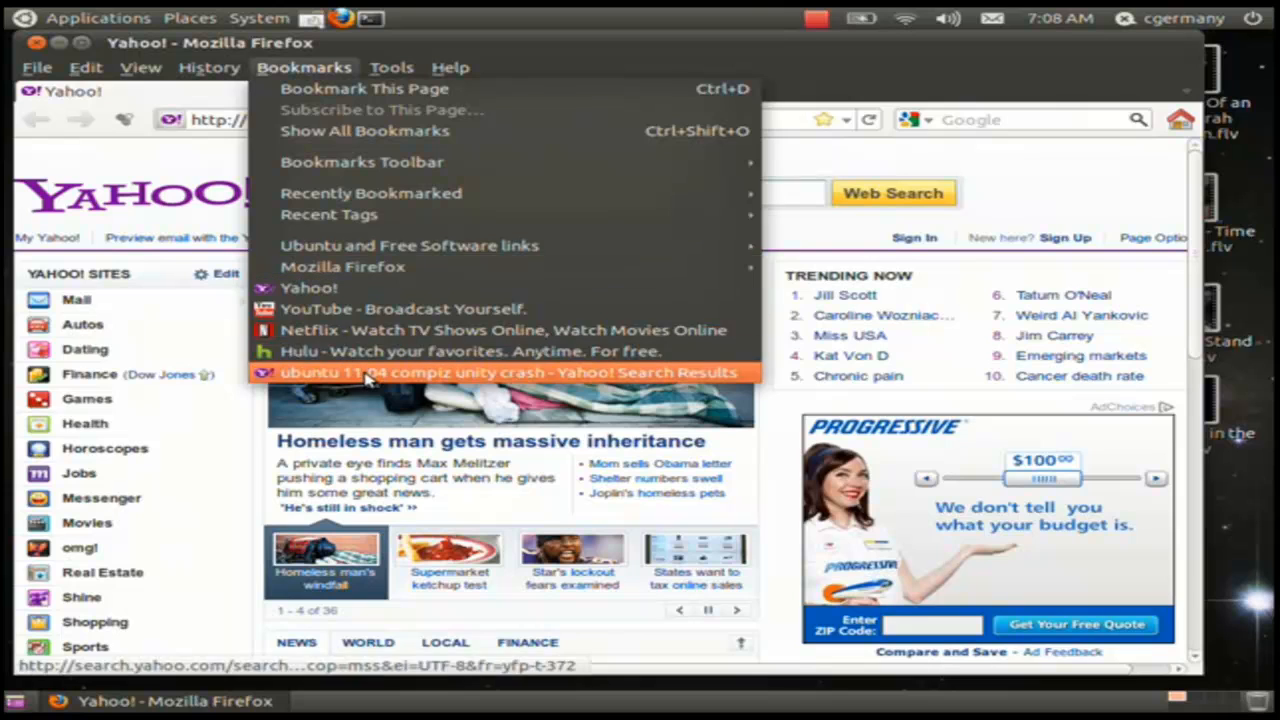
pyautogui.click(450, 372)
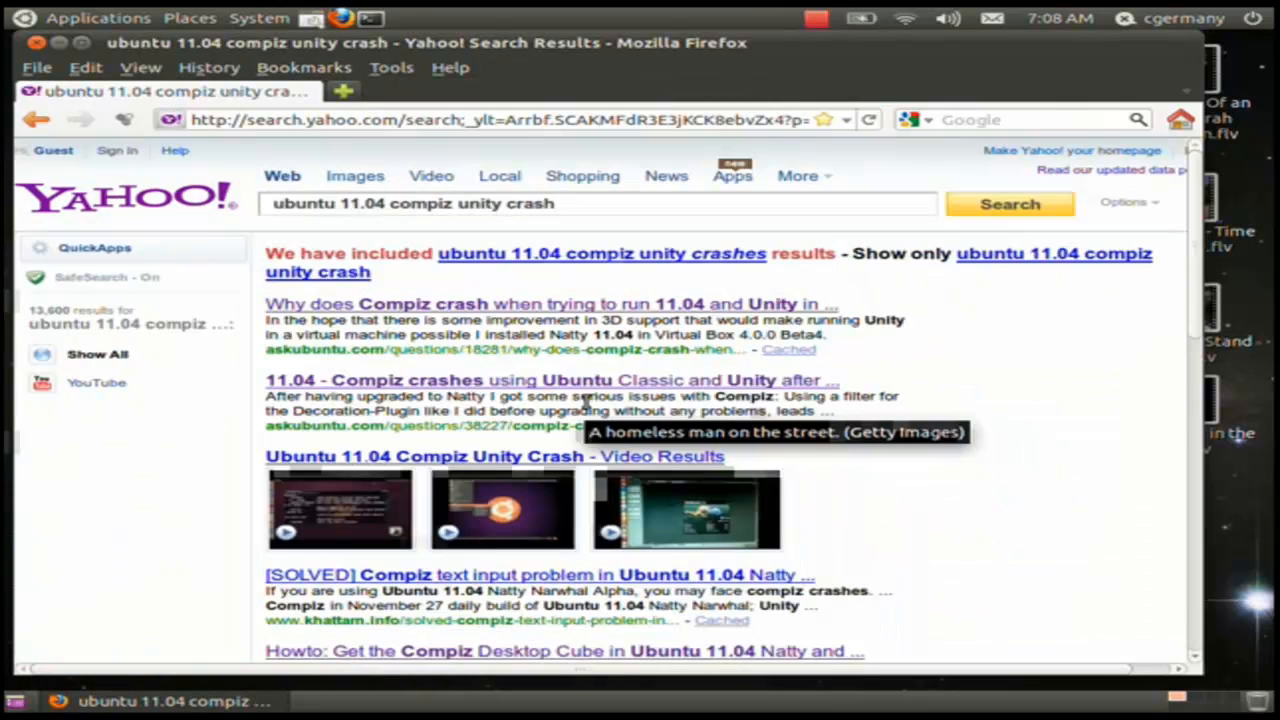
# View the Ask Ubuntu question about Compiz crashing with 11.04 and Unity in VirtualBox, then return to the search results.
pyautogui.click(509, 312)
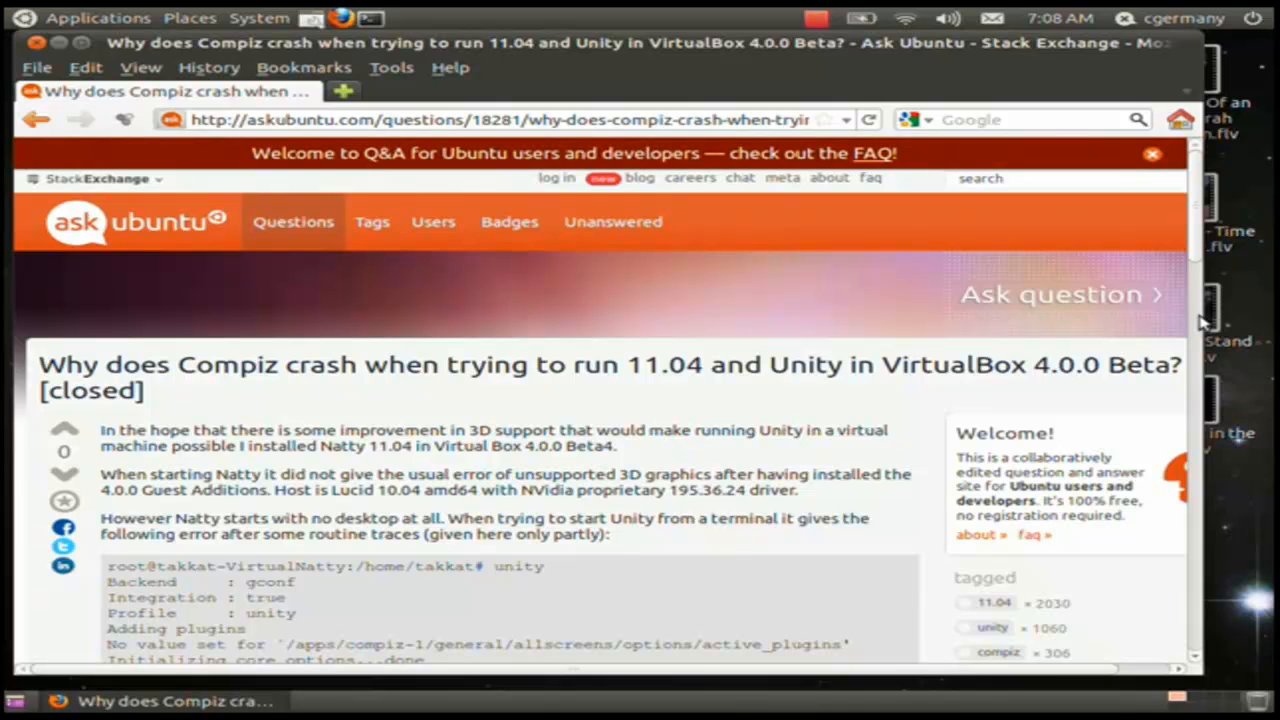
pyautogui.moveTo(1197, 224)
pyautogui.mouseDown()
pyautogui.moveTo(1204, 296)
pyautogui.moveTo(1190, 222)
pyautogui.mouseUp()
pyautogui.moveTo(1205, 220); pyautogui.dragTo(1192, 150)
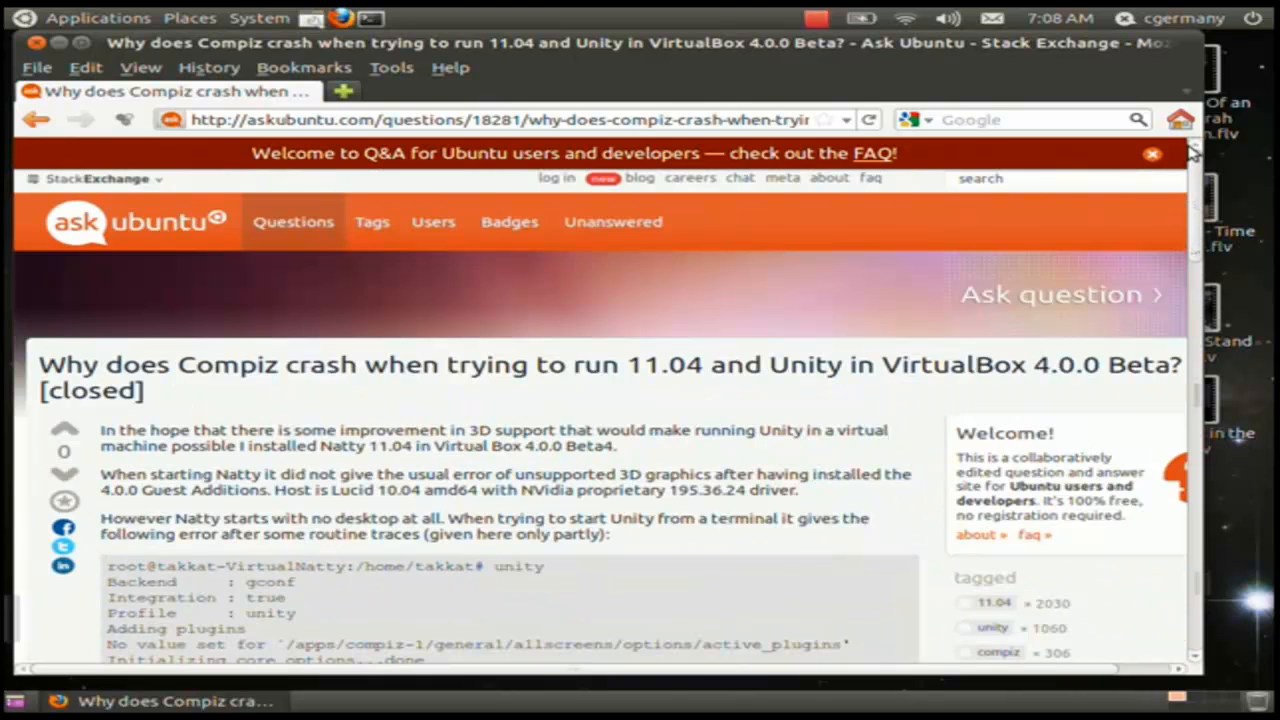
pyautogui.click(38, 119)
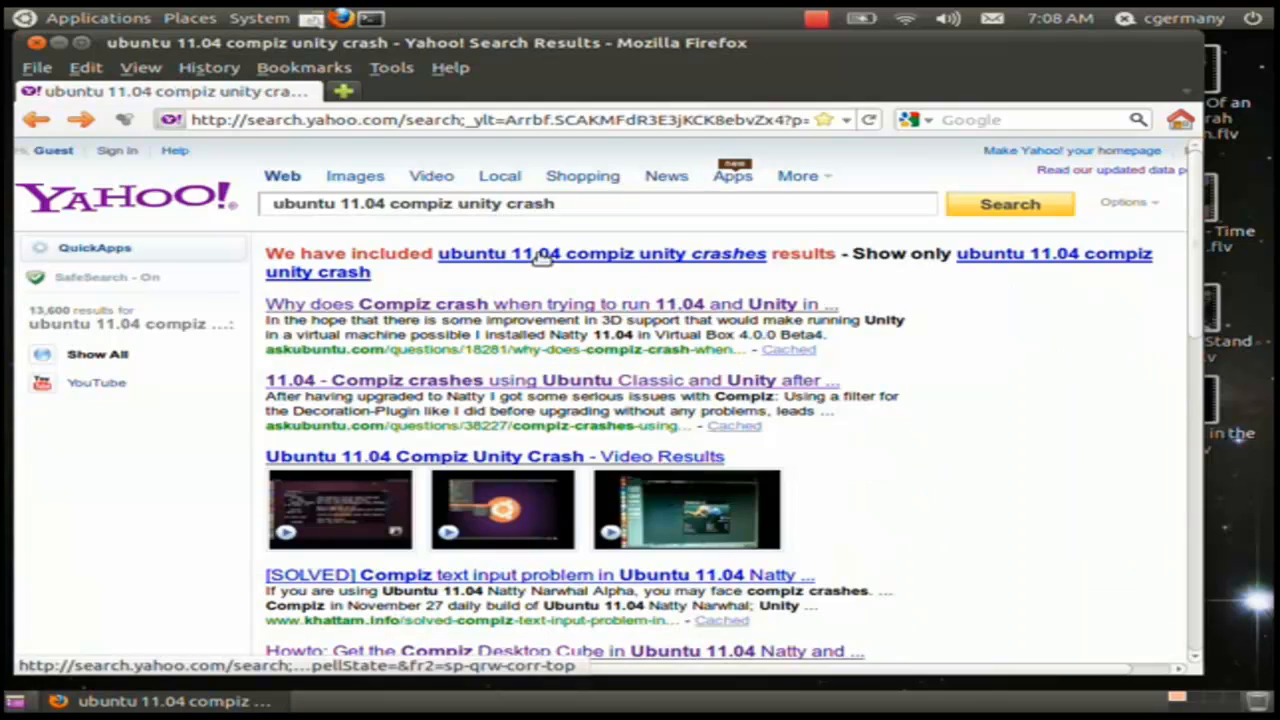
# Read the Ask Ubuntu question "Compiz crashes using Ubuntu Classic and Unity", then return to the search results.
pyautogui.click(641, 380)
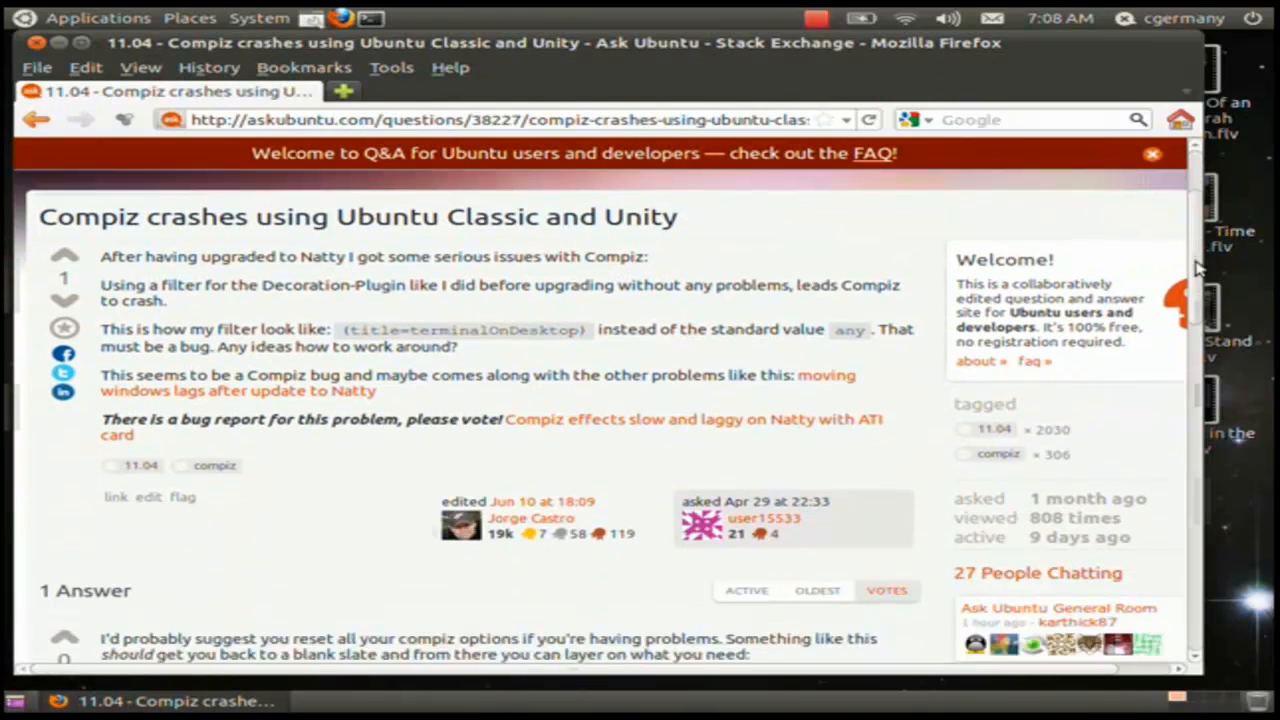
pyautogui.moveTo(1198, 265); pyautogui.dragTo(927, 103)
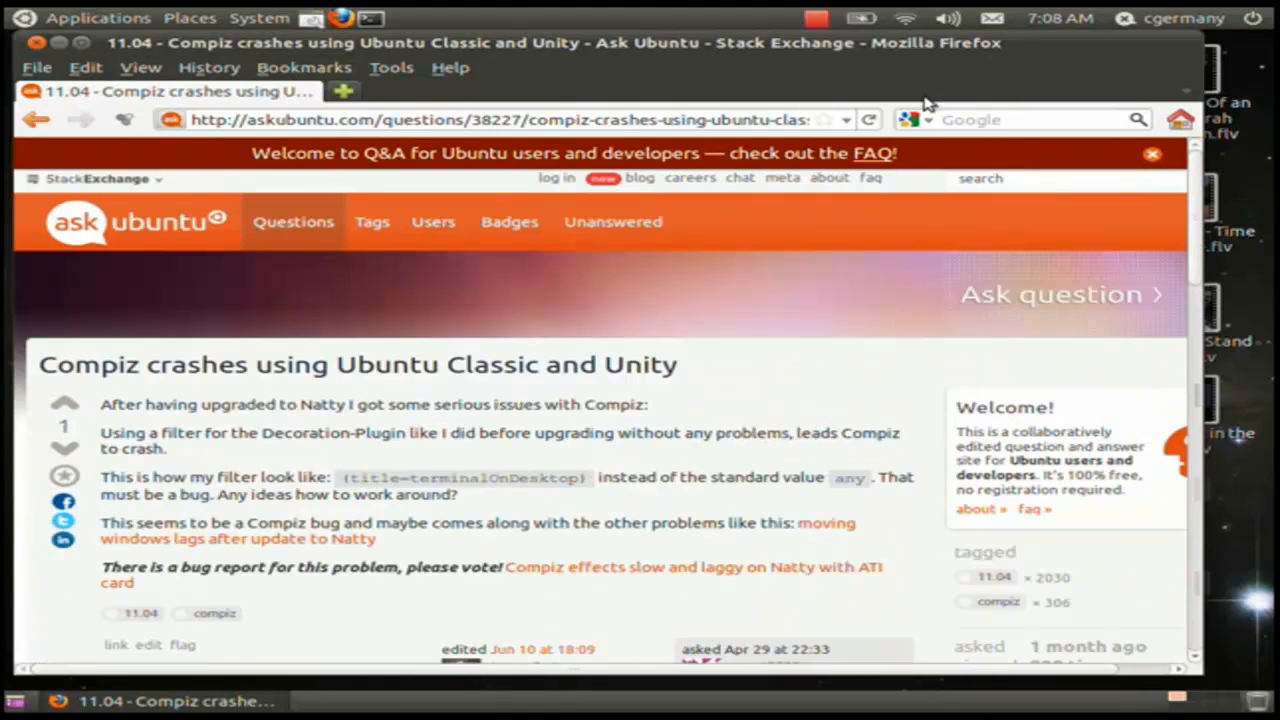
pyautogui.click(48, 19)
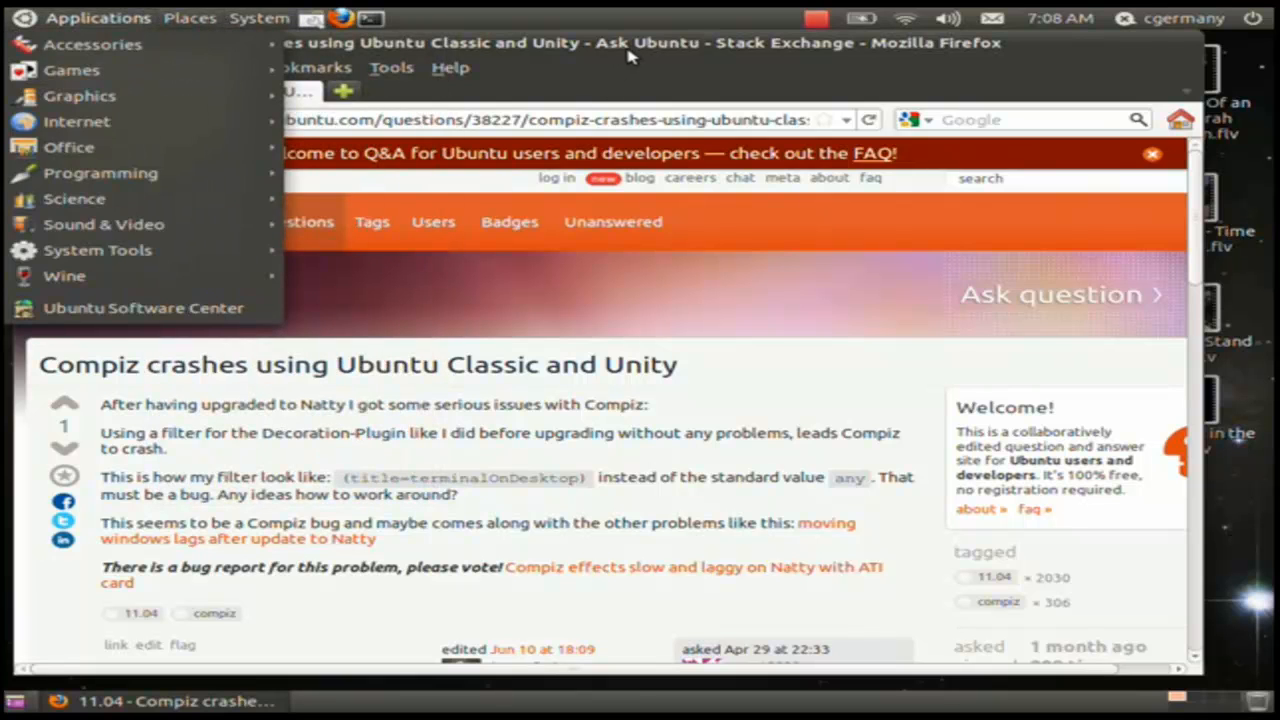
pyautogui.click(1270, 156)
pyautogui.moveTo(1196, 218); pyautogui.dragTo(1177, 120)
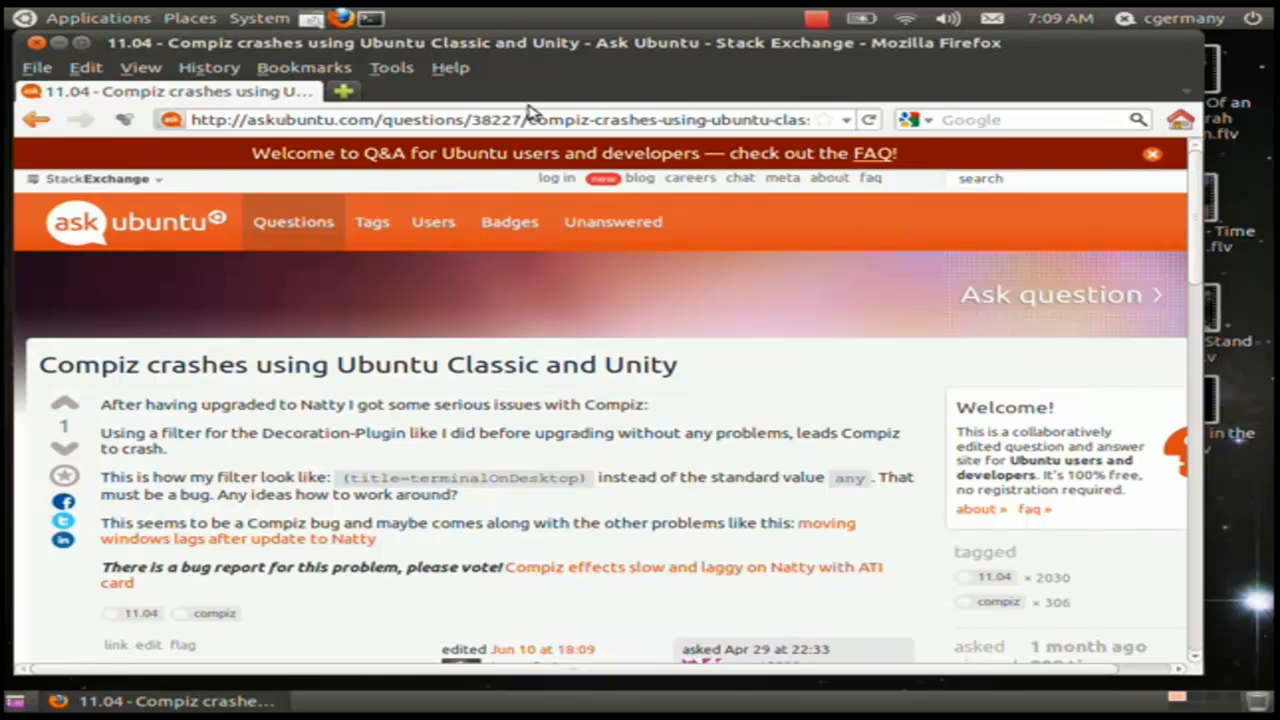
pyautogui.click(35, 119)
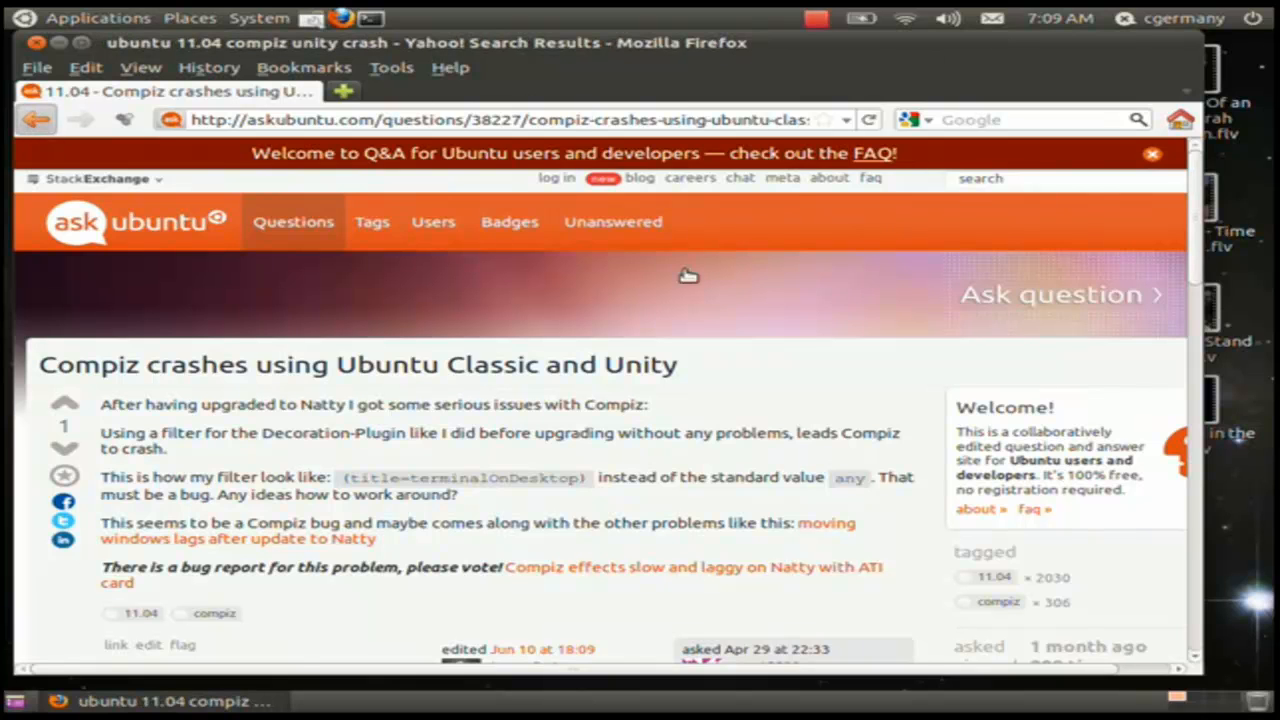
# View the how-to on getting the Compiz Desktop Cube in Ubuntu 11.04 from the search results, then close Firefox.
pyautogui.moveTo(1200, 280); pyautogui.dragTo(1194, 363)
pyautogui.click(568, 421)
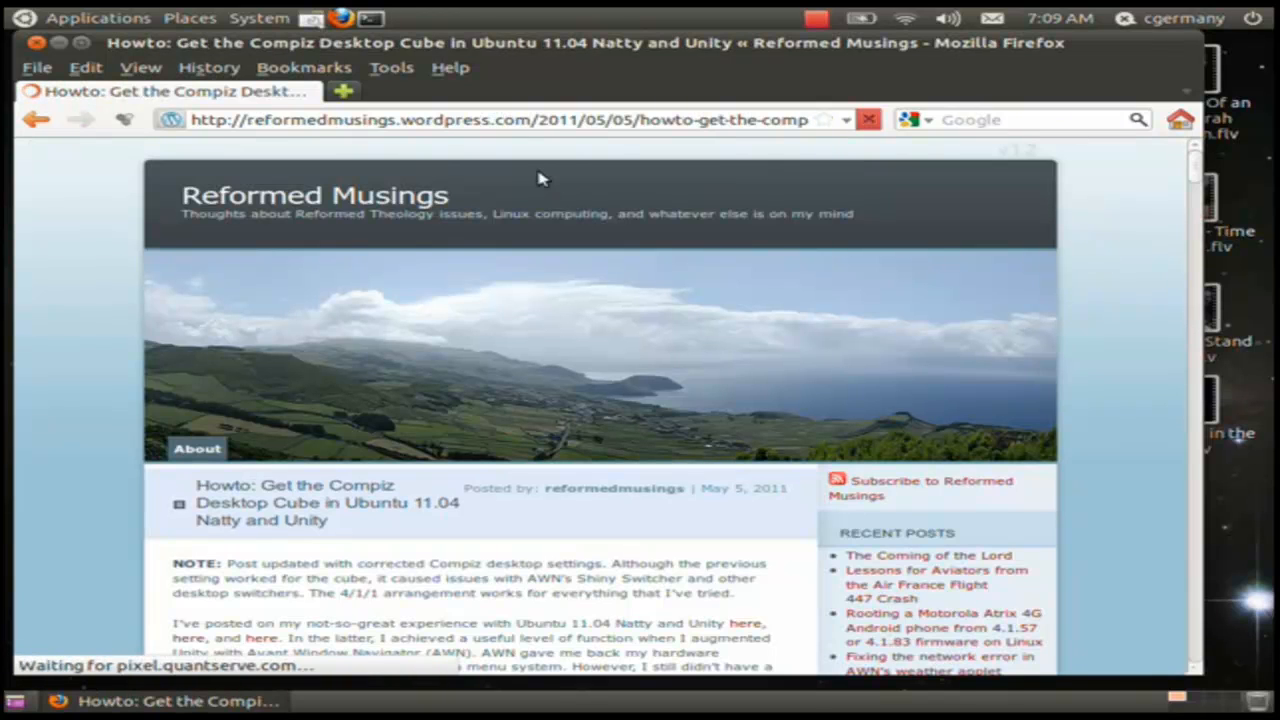
pyautogui.click(34, 120)
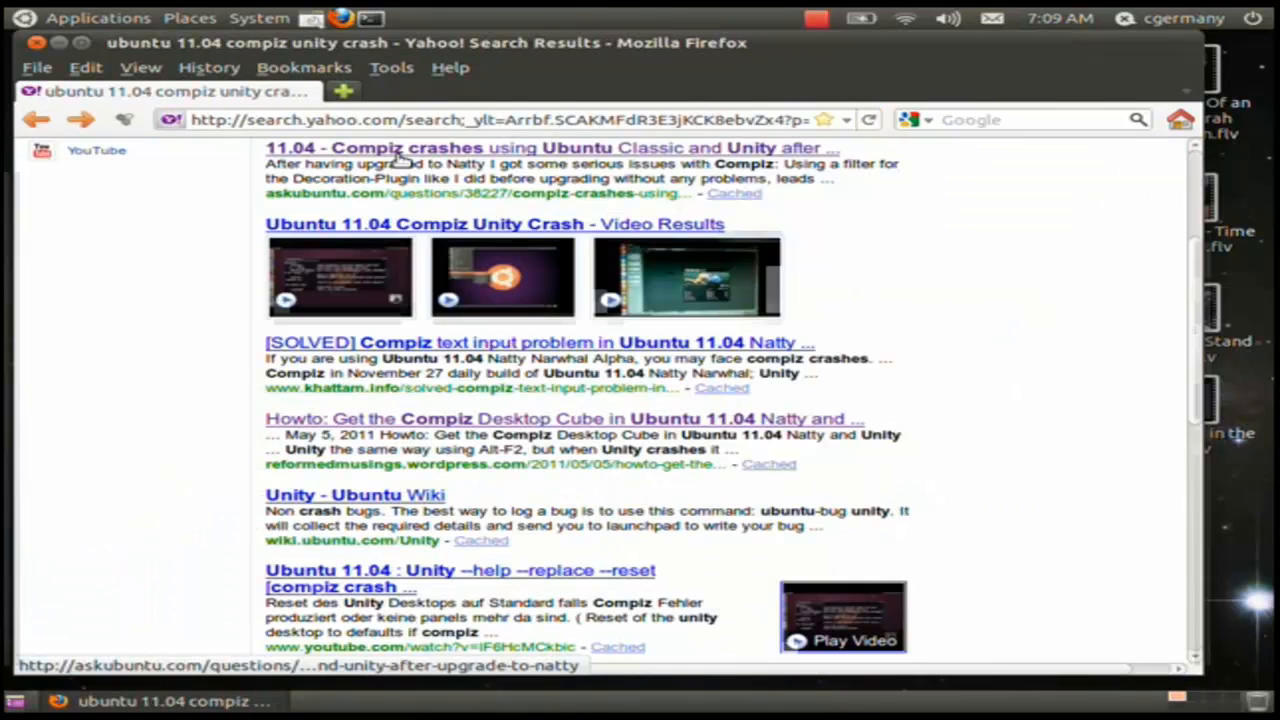
pyautogui.click(35, 43)
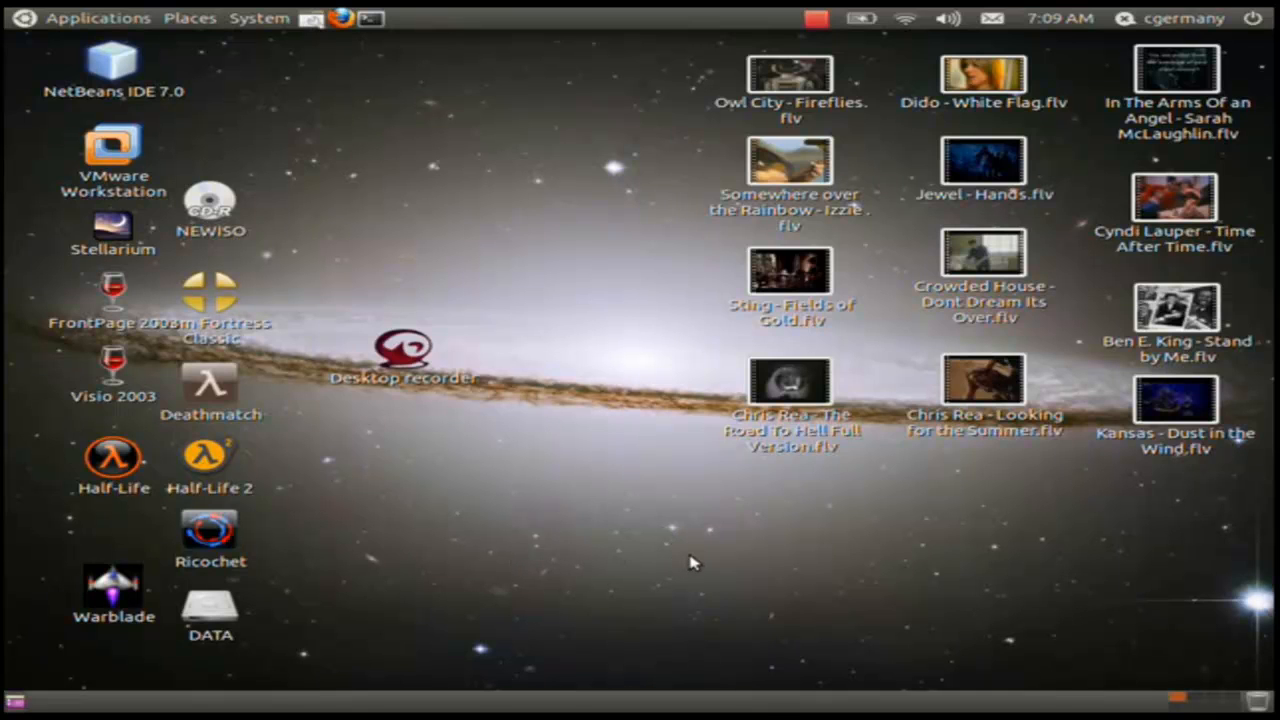
pyautogui.moveTo(694, 563); pyautogui.dragTo(790, 535)
pyautogui.click(242, 16)
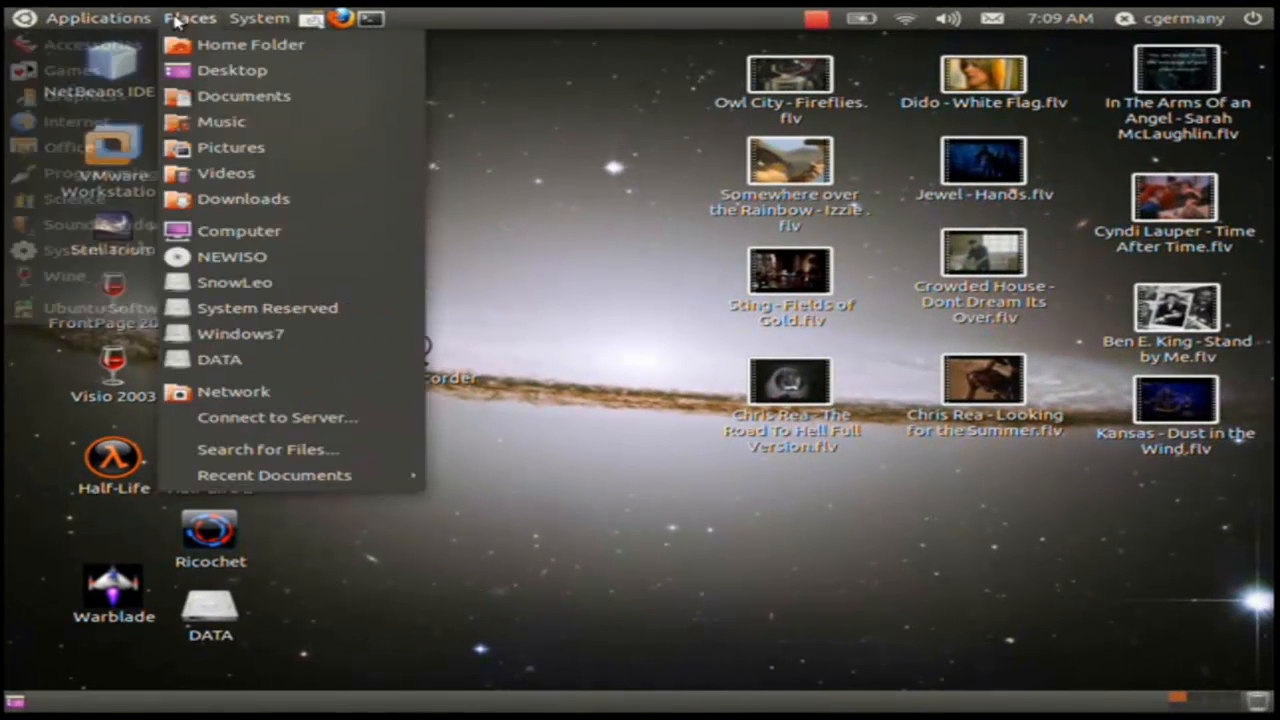
pyautogui.click(620, 208)
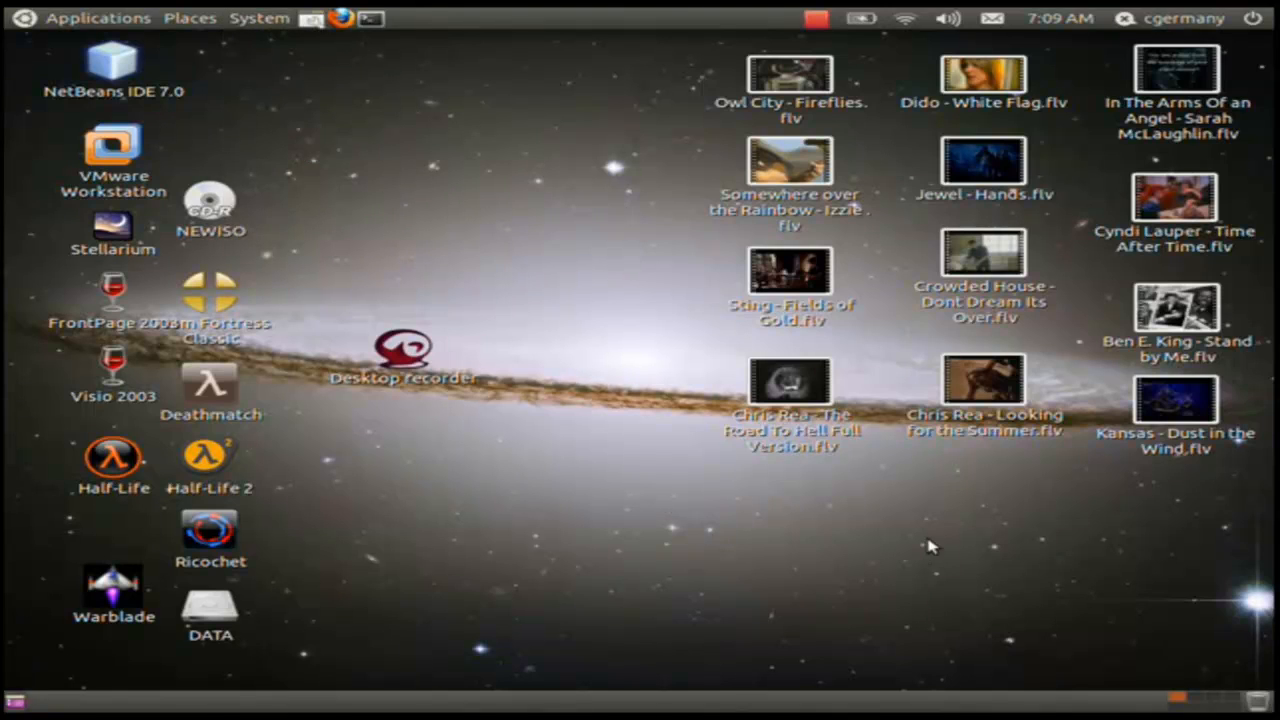
pyautogui.moveTo(922, 548); pyautogui.dragTo(520, 548)
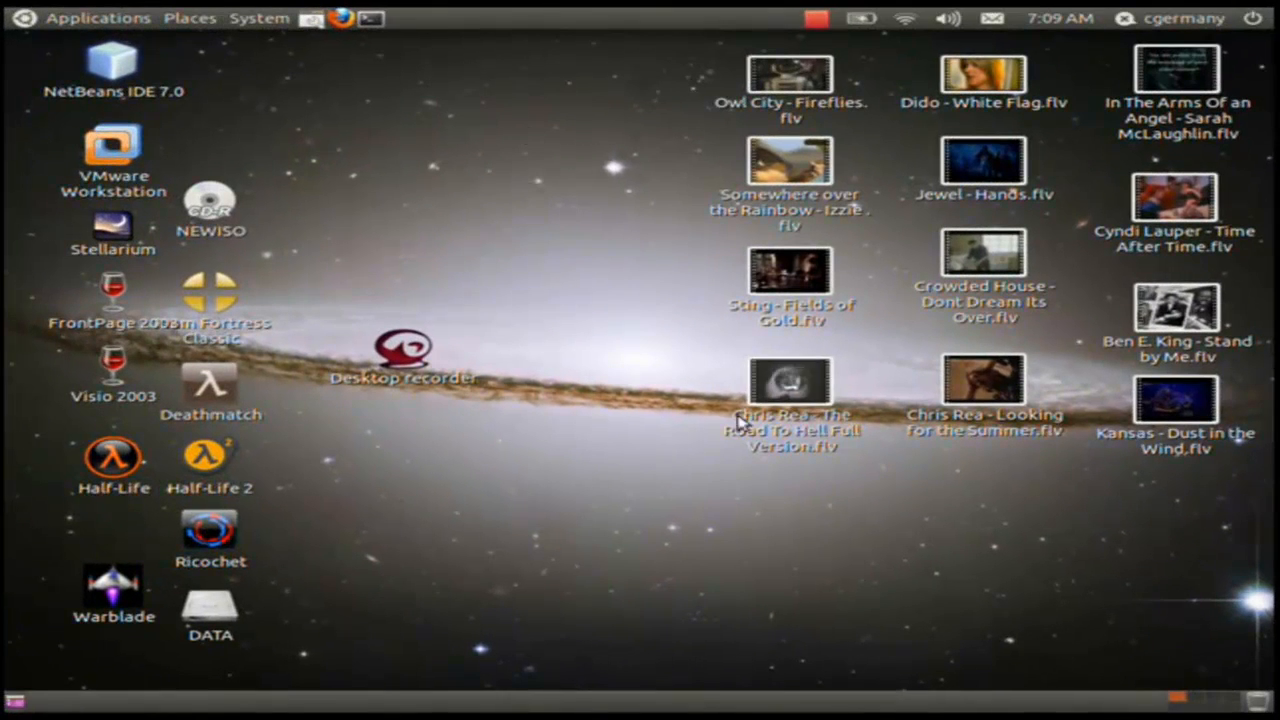
pyautogui.moveTo(1101, 563); pyautogui.dragTo(770, 150)
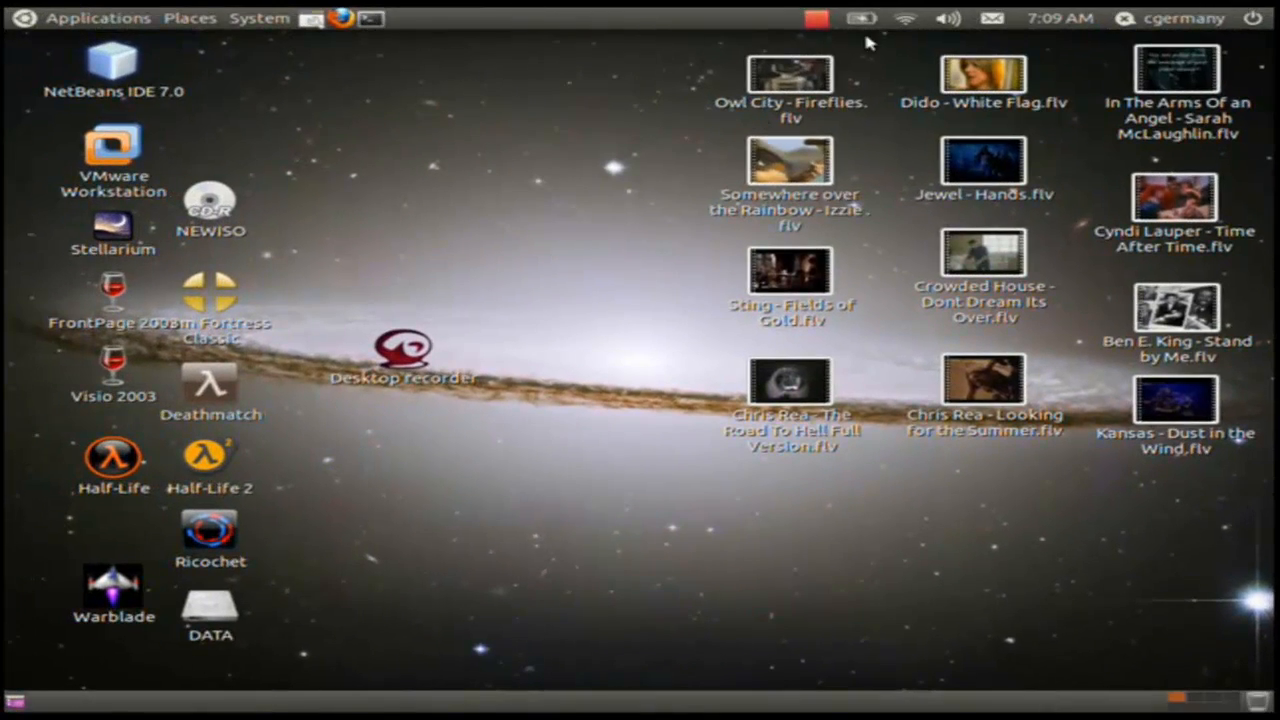
pyautogui.click(817, 19)
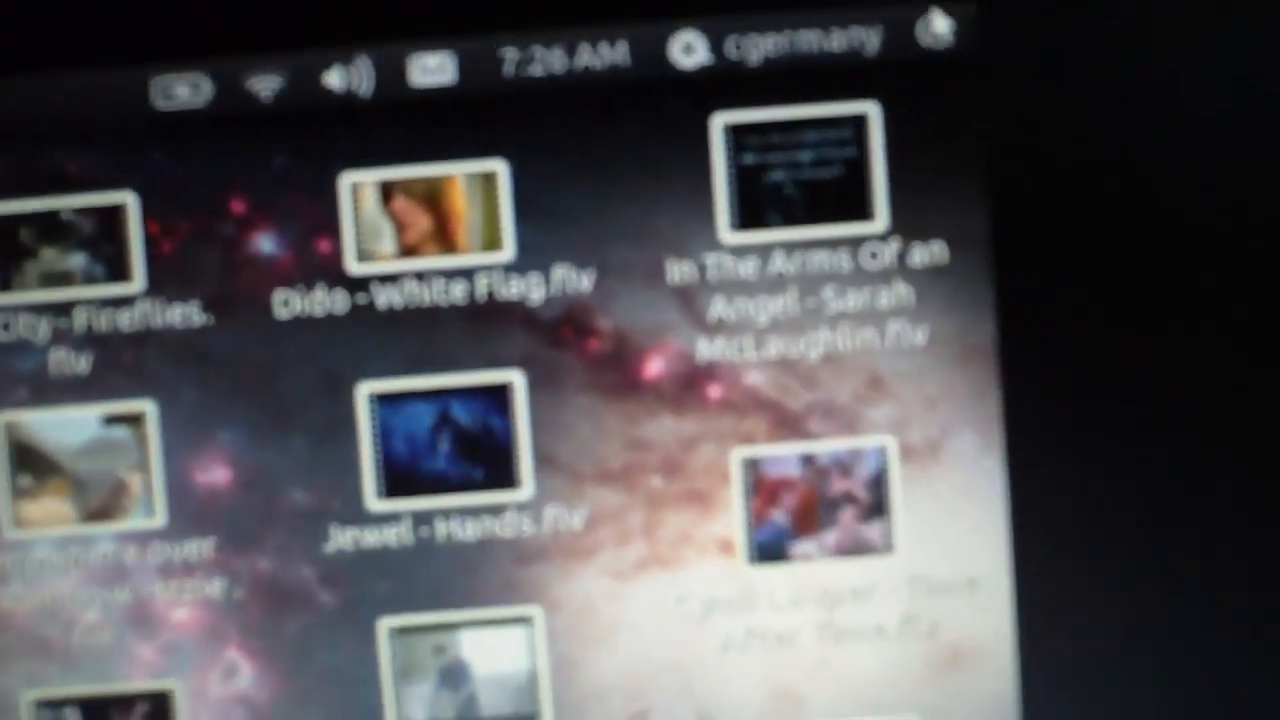
# Log out of the current Ubuntu desktop session.
pyautogui.click(935, 30)
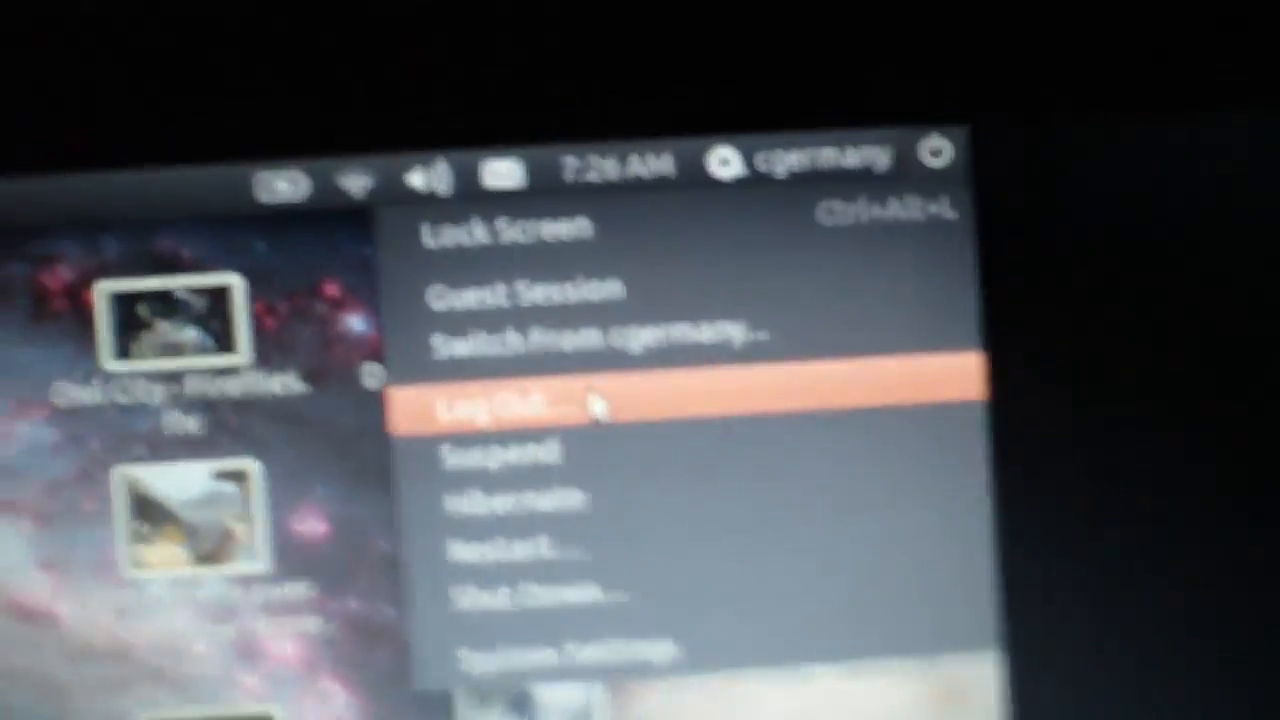
pyautogui.click(596, 405)
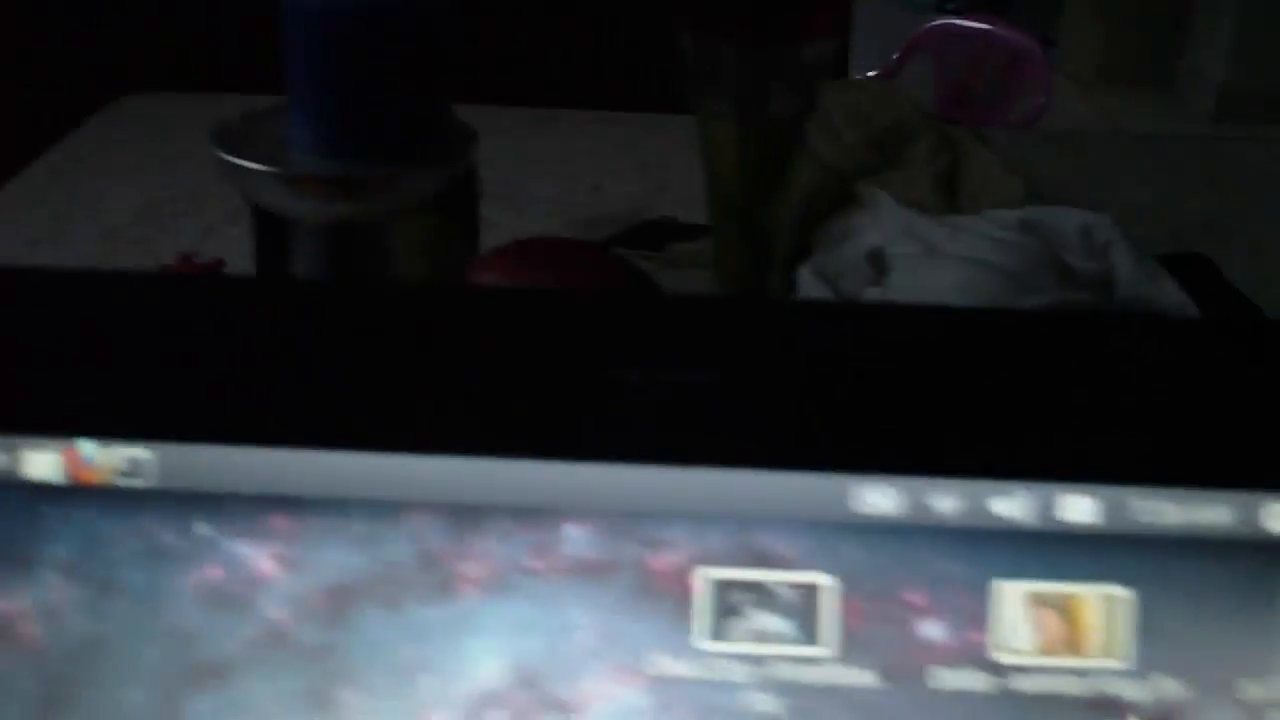